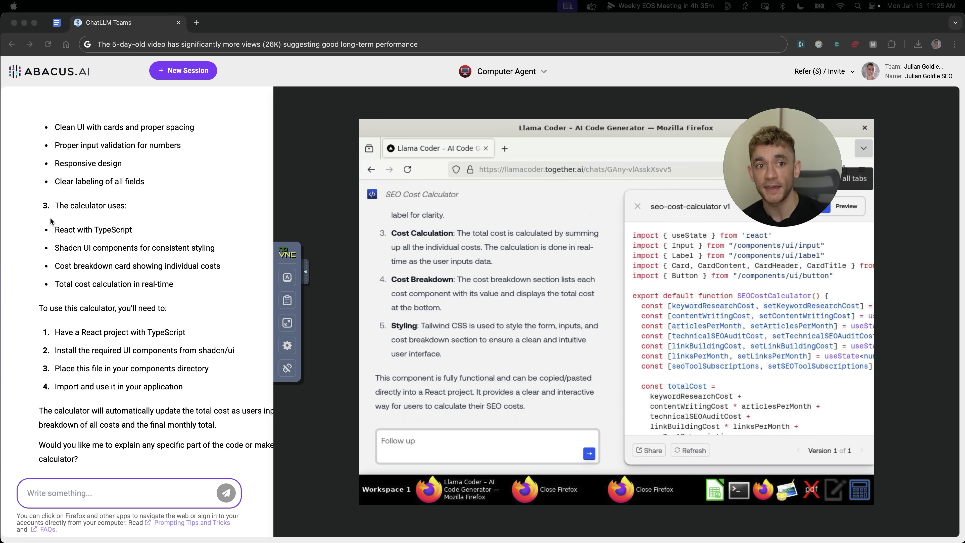
- Review the agent's SEO Cost Calculator React summary, then return to the ChatLLM welcome page
scroll(96, 310, "up", 5)
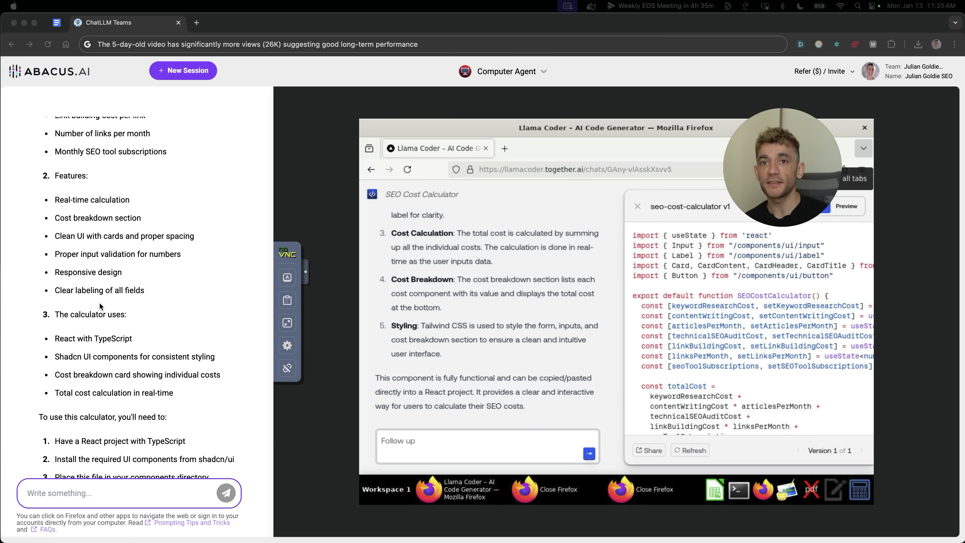
scroll(100, 306, "up", 2)
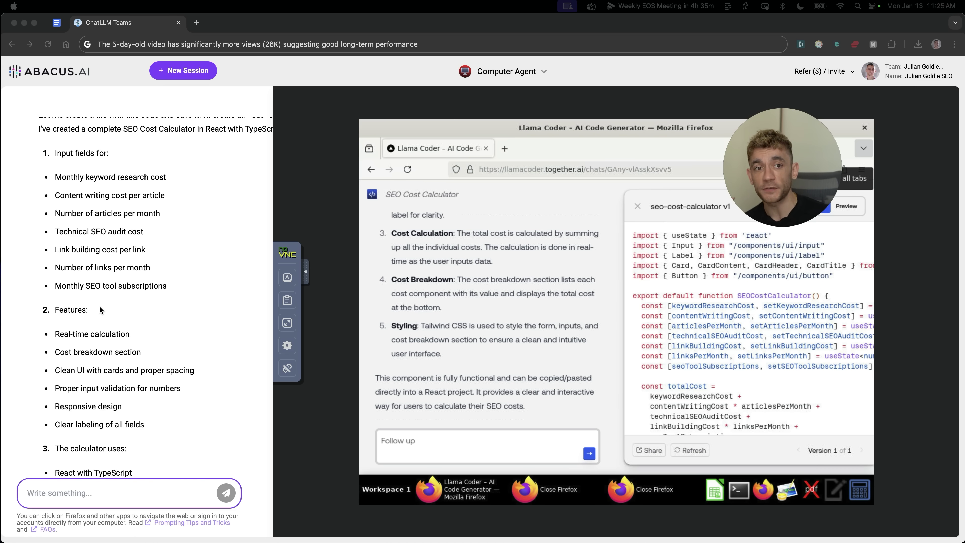
scroll(97, 319, "down", 3)
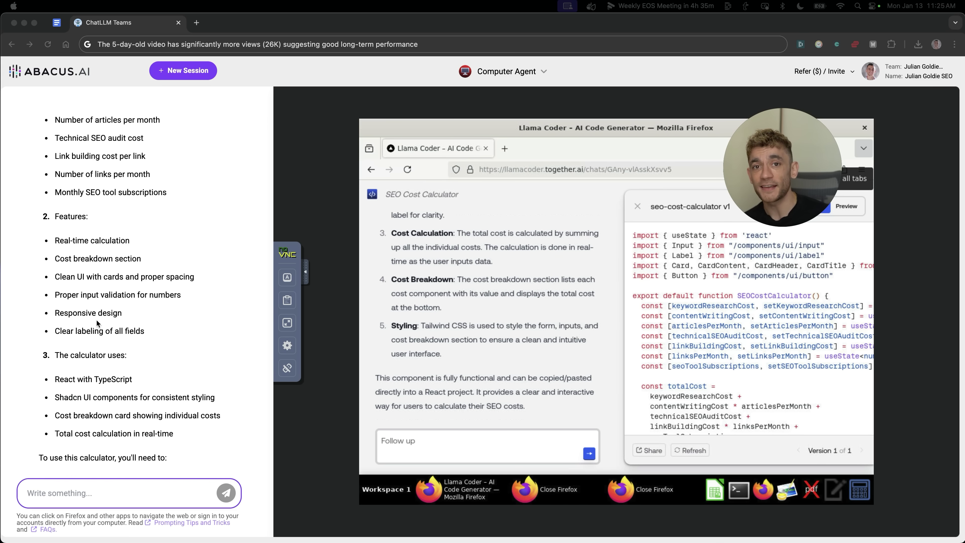
scroll(98, 328, "down", 1)
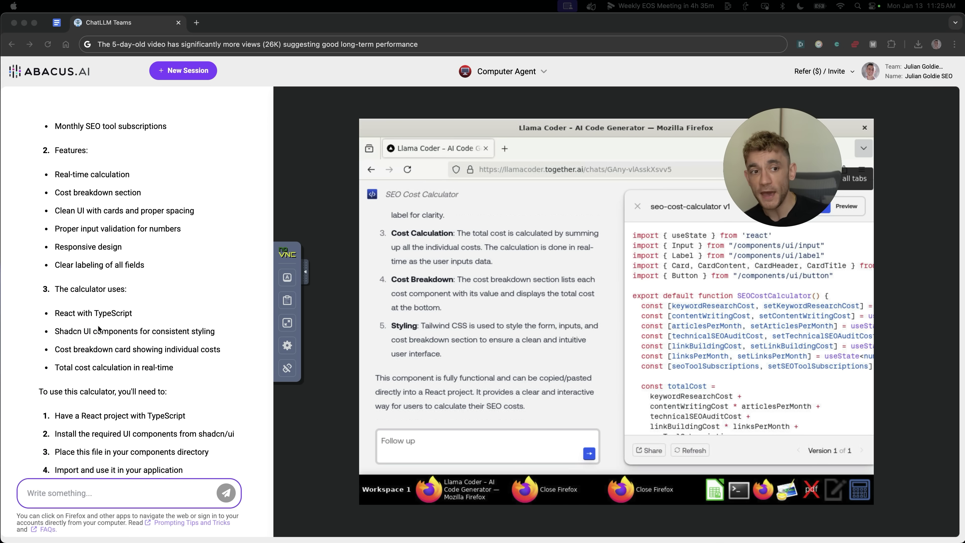
scroll(100, 330, "down", 3)
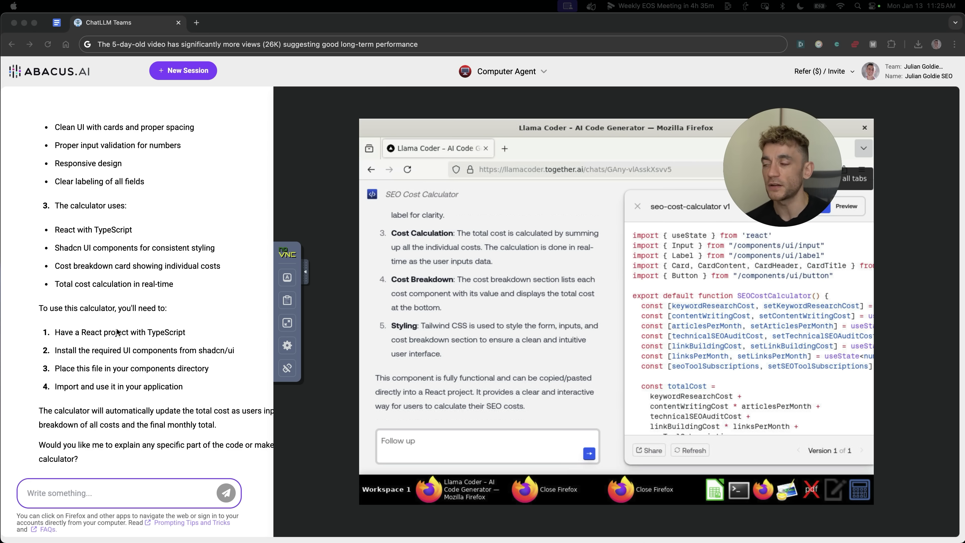
left_click(139, 292)
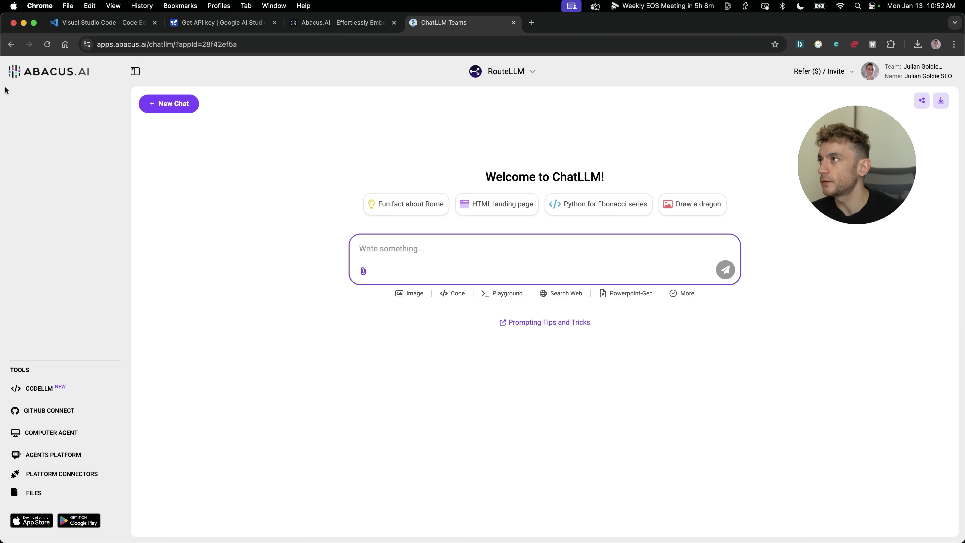
- Launch a new Computer Agent session and wait for its empty Workspace 1 desktop
triple_click(174, 209)
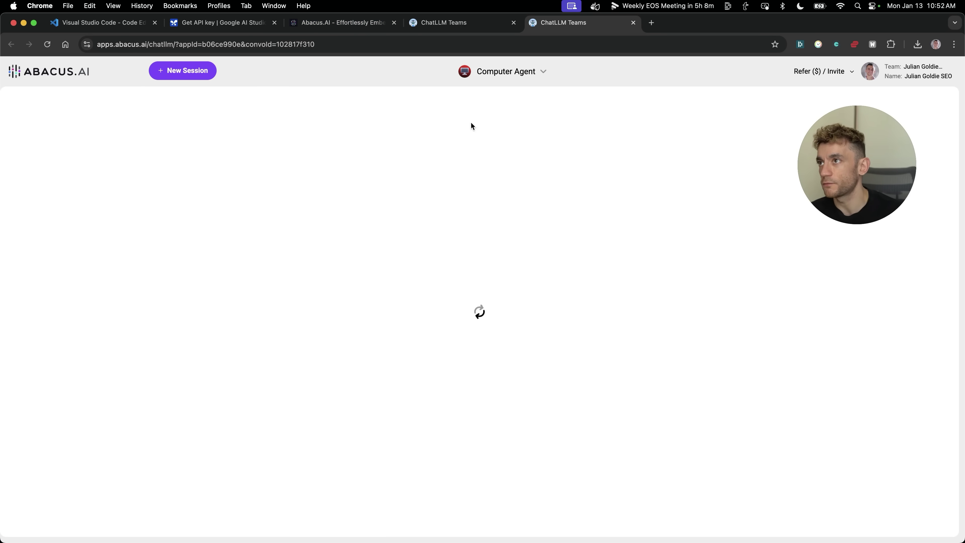
left_click(531, 72)
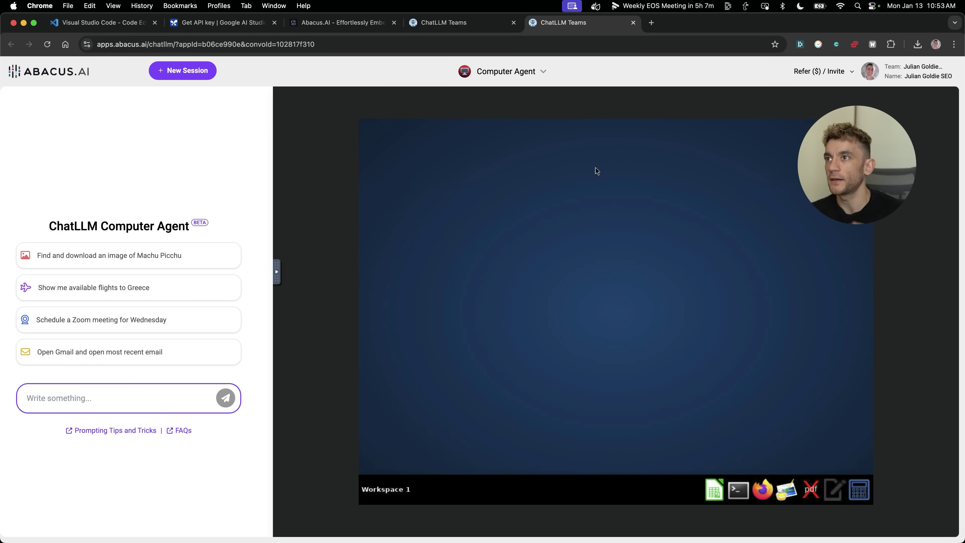
mouse_move(829, 159)
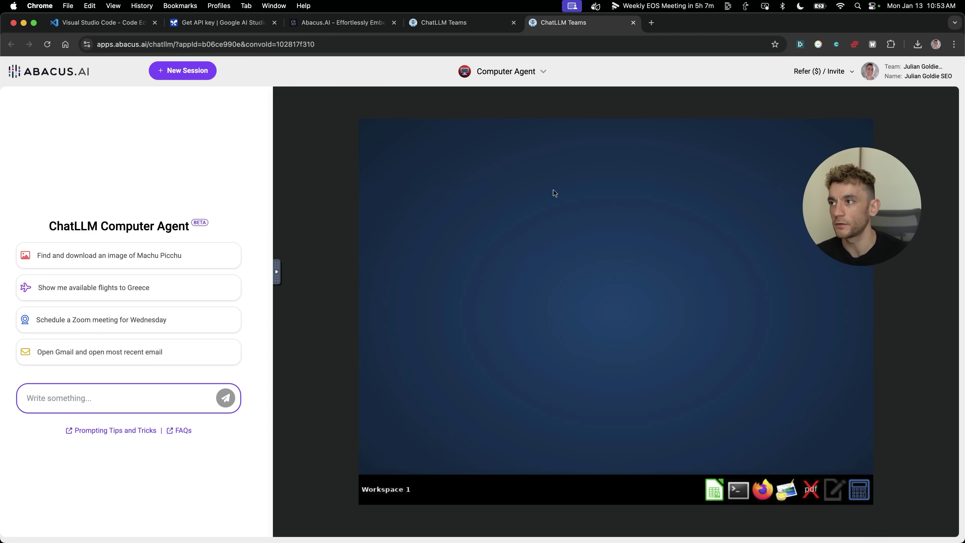
left_click(564, 170)
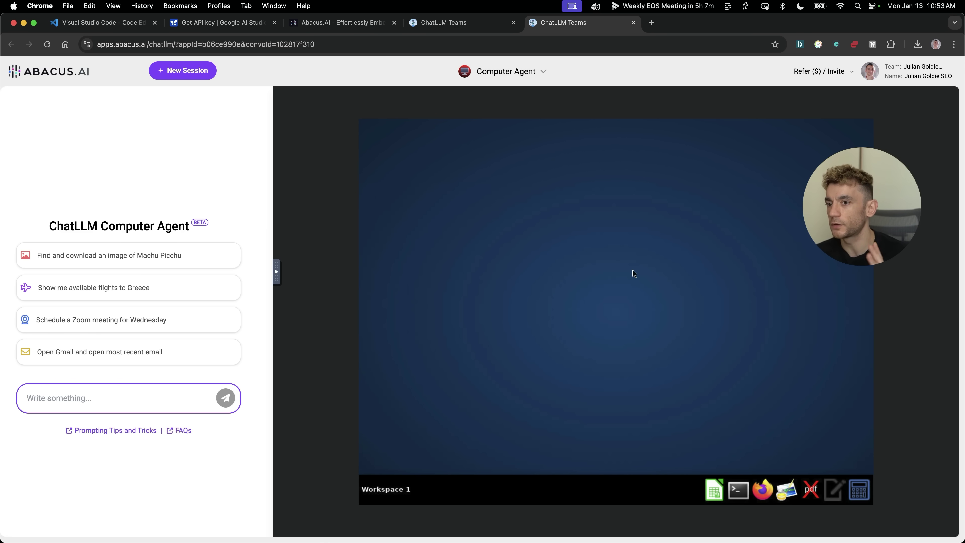
left_click_drag(844, 218, 849, 151)
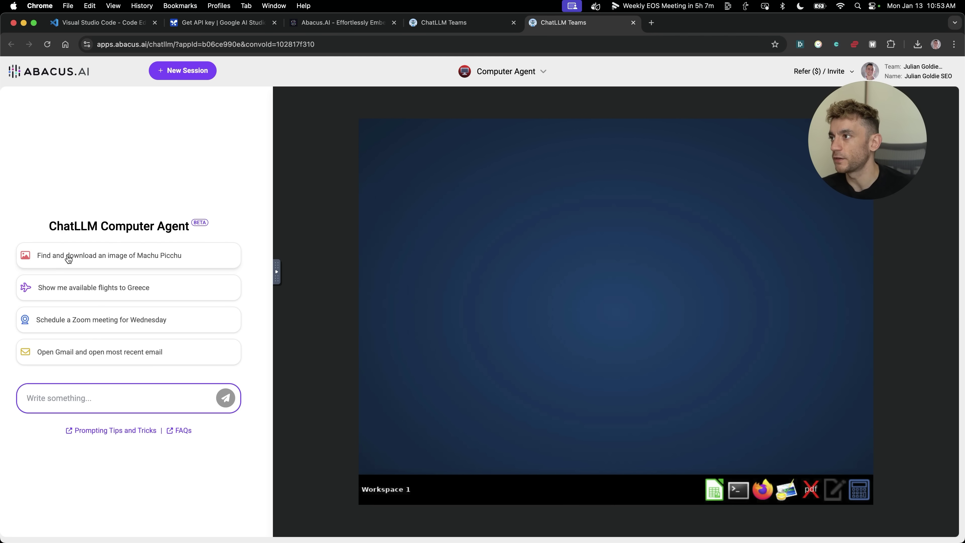
- Send the Machu Picchu image download task and highlight the agent's planned steps
left_click(94, 258)
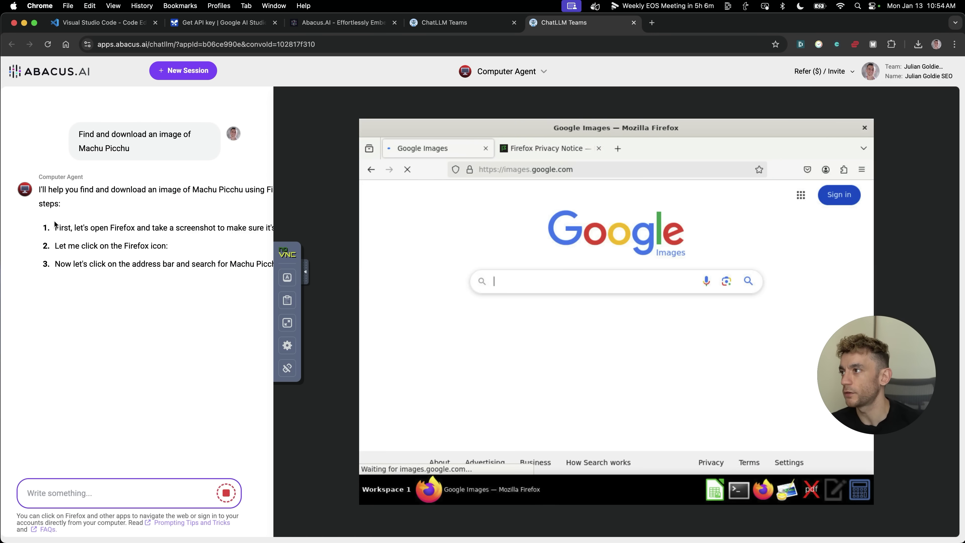
left_click_drag(55, 227, 188, 228)
left_click(57, 249)
left_click_drag(58, 249, 189, 246)
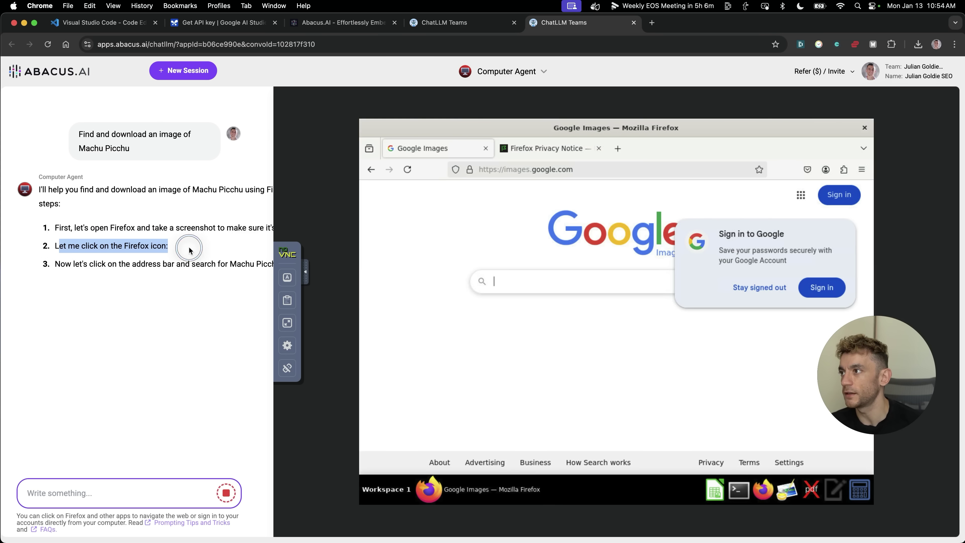
left_click_drag(55, 264, 187, 267)
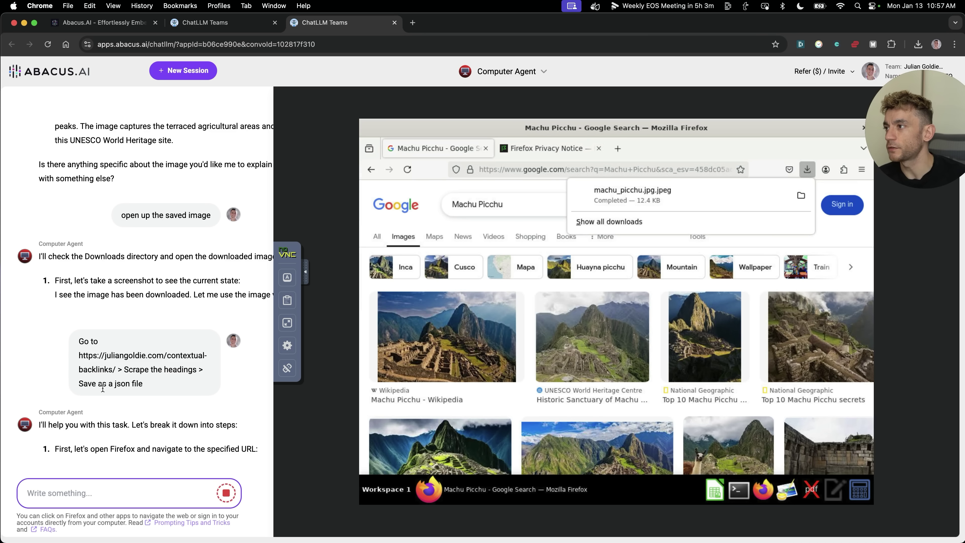
- Review the heading-scraping request and check the address of the agent's open page
left_click_drag(82, 338, 204, 371)
left_click(131, 349)
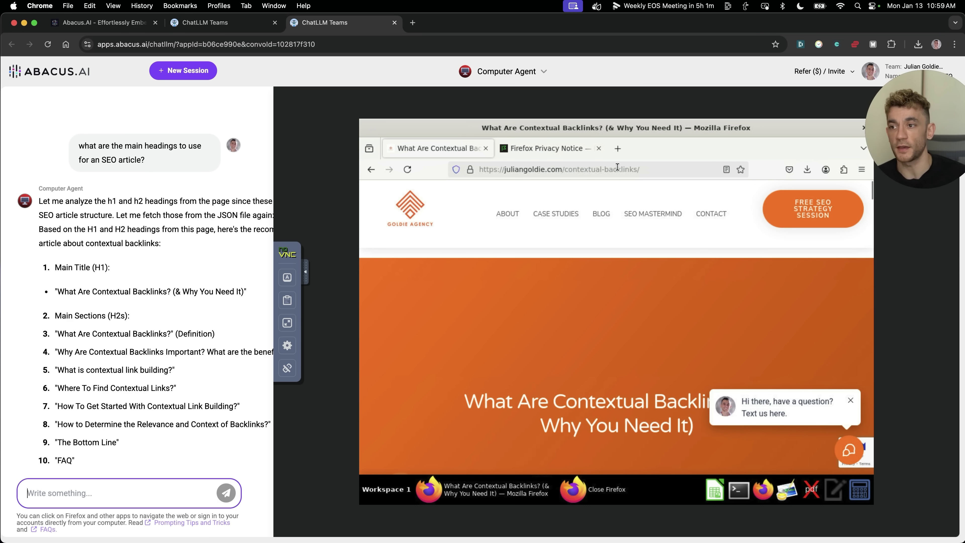
left_click(651, 170)
- Highlight the SEO headings question, the agent's analysis and its suggested H1 title
left_click(651, 171)
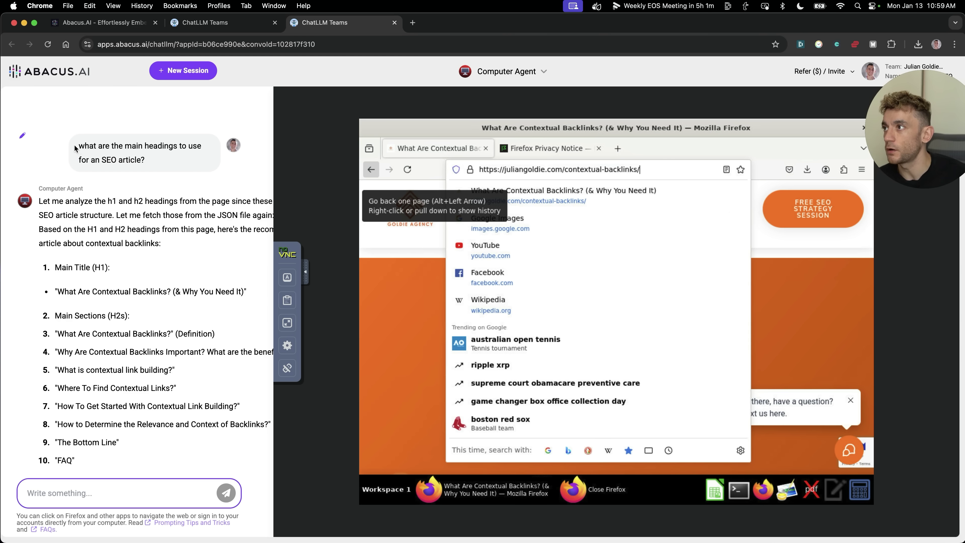
left_click_drag(75, 147, 179, 161)
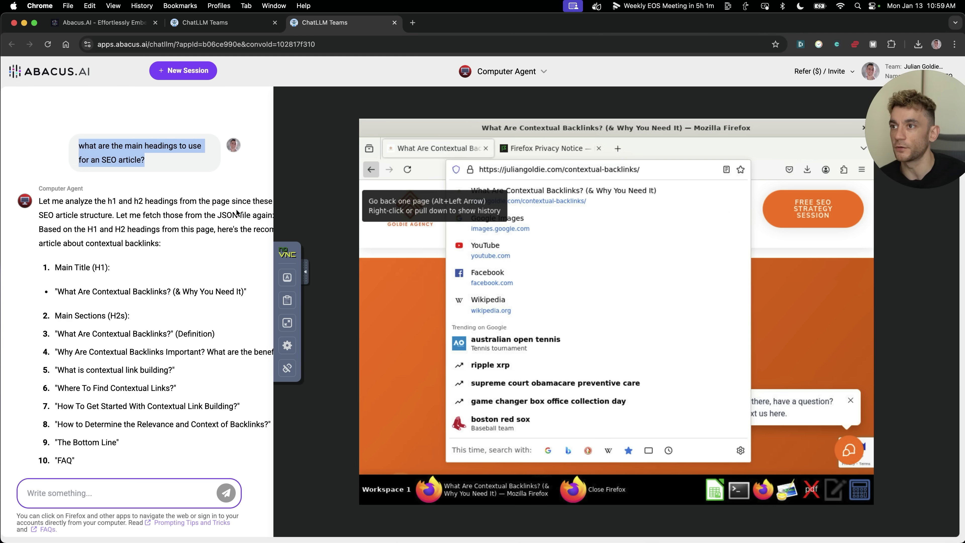
left_click(153, 257)
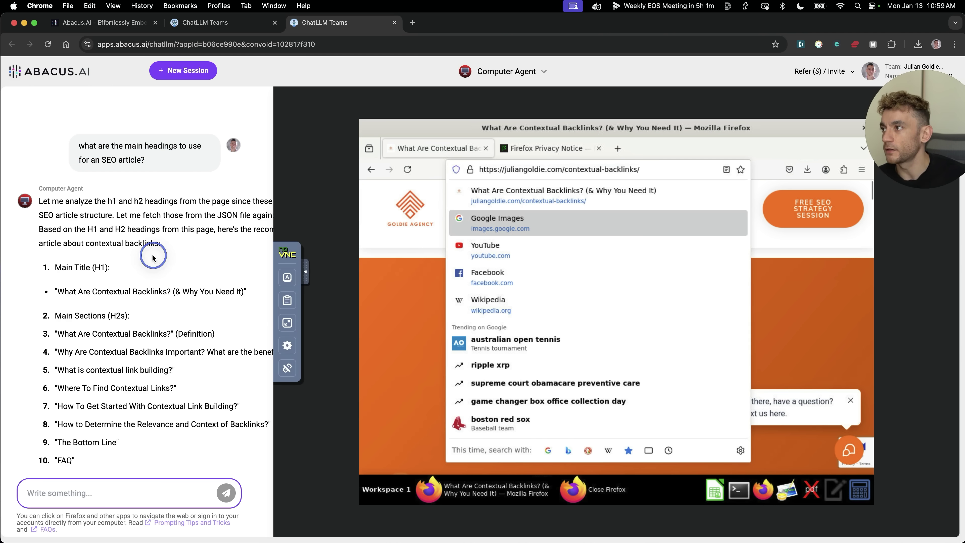
left_click_drag(24, 258, 152, 353)
left_click(152, 354)
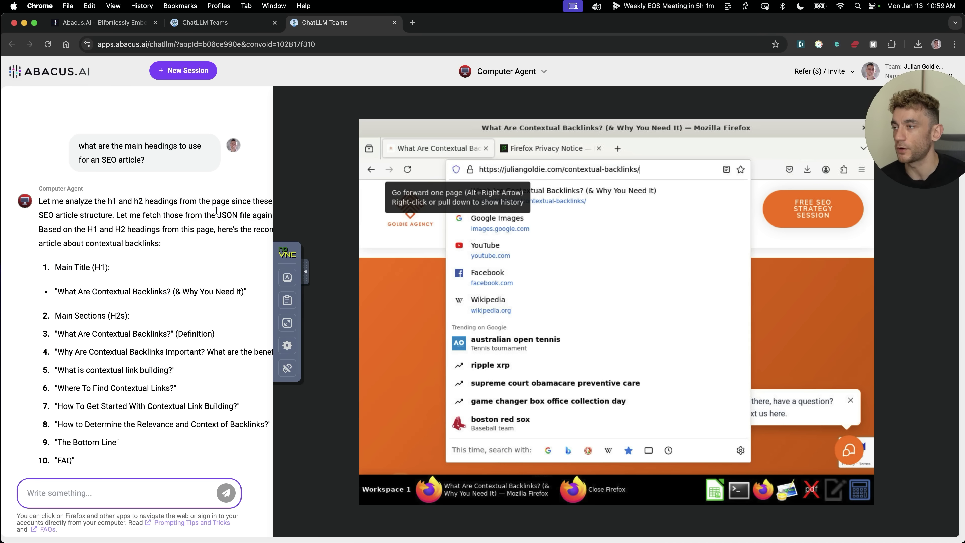
left_click_drag(45, 263, 133, 270)
left_click_drag(55, 292, 246, 293)
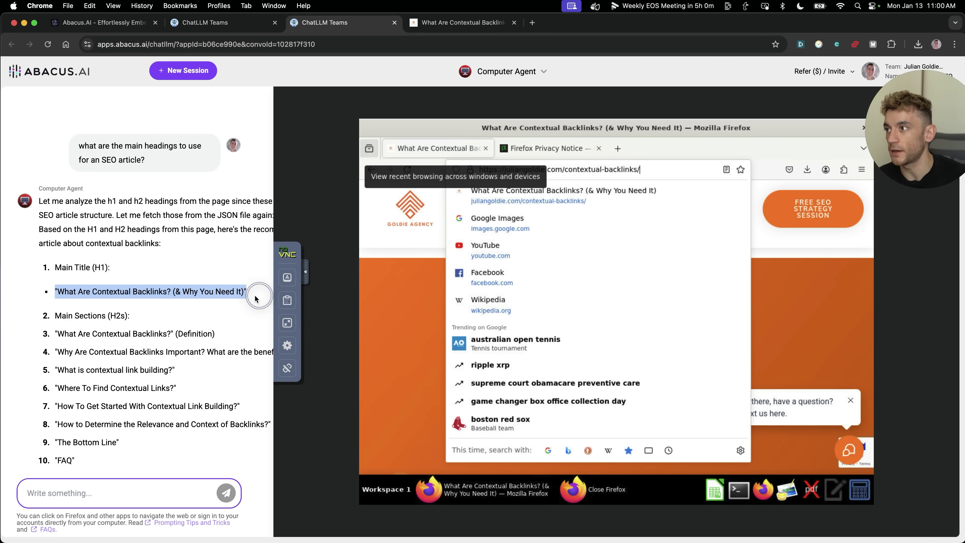
- Compare the contextual backlinks article's title with the agent's H1, then highlight the first H2 heading
left_click(462, 22)
left_click_drag(347, 154, 586, 204)
left_click(586, 205)
left_click(357, 23)
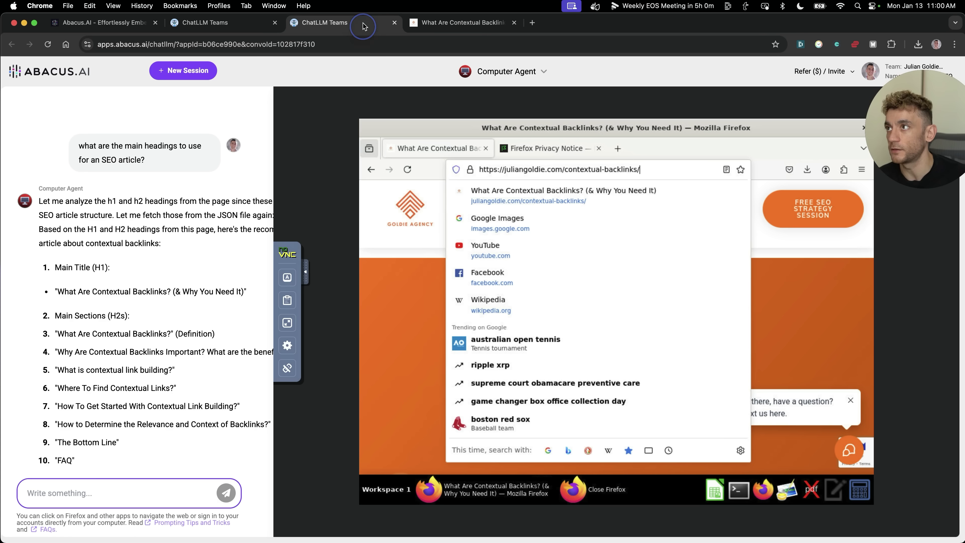
scroll(57, 248, "down", 3)
left_click_drag(57, 248, 173, 249)
- Scroll the contextual backlinks article down to its footer, then jump back to the top
left_click(463, 24)
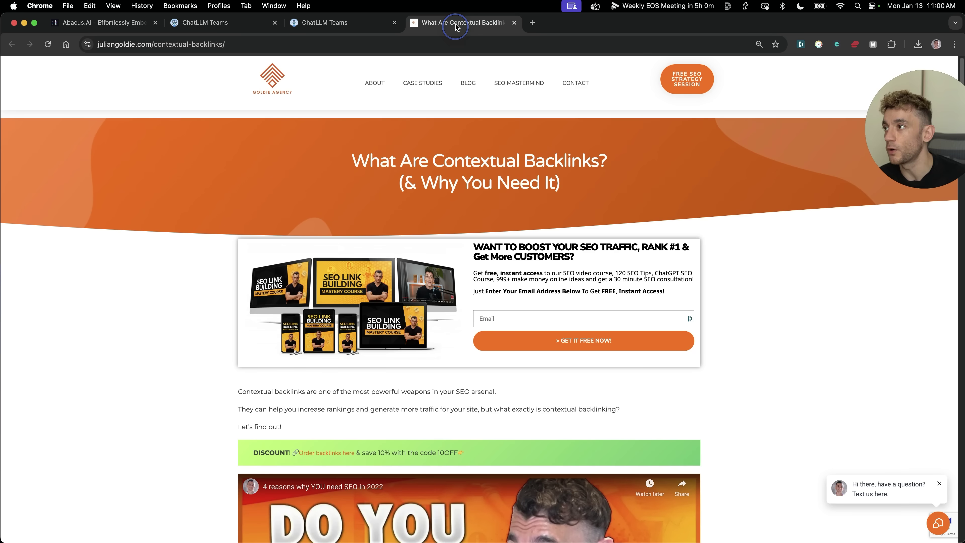
scroll(556, 263, "down", 10)
left_click_drag(237, 143, 479, 145)
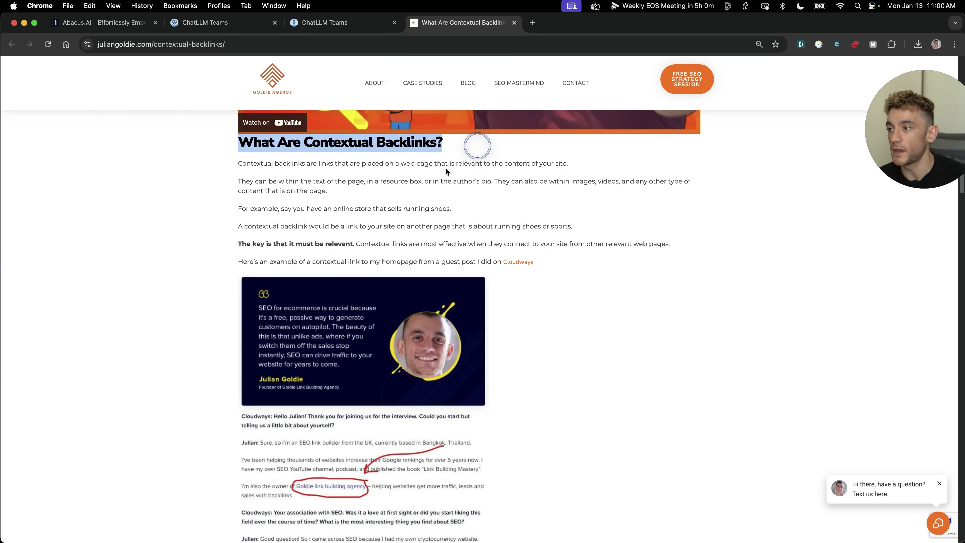
scroll(601, 330, "down", 8)
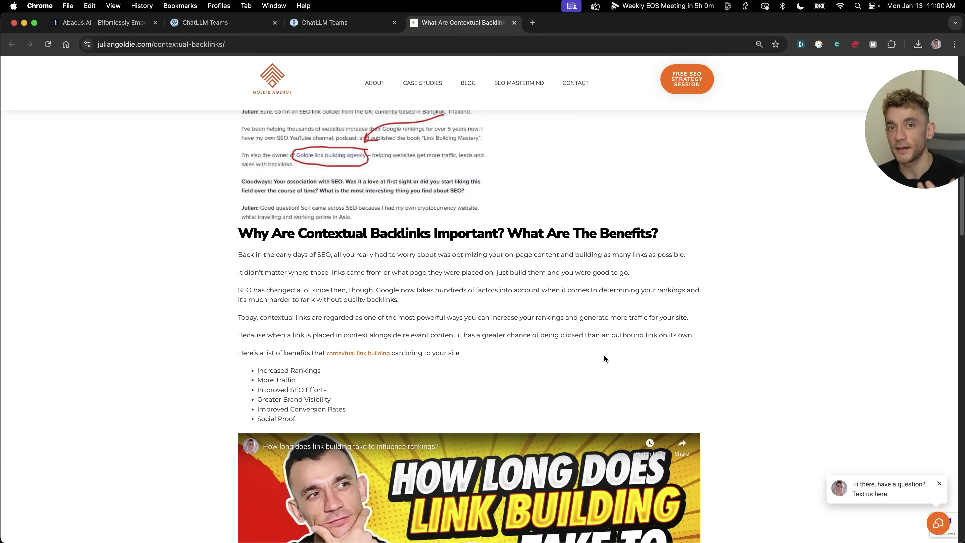
scroll(604, 358, "down", 6)
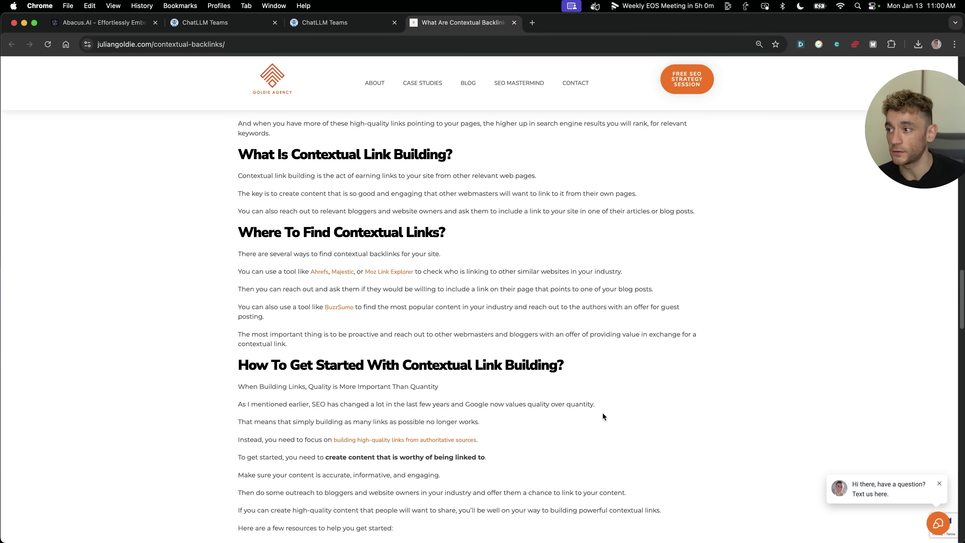
scroll(603, 416, "down", 20)
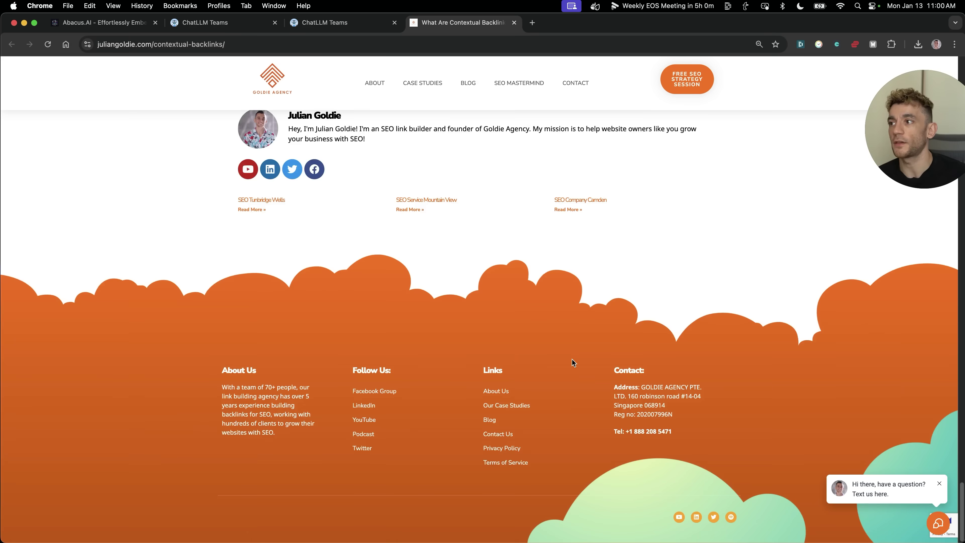
key("super+r")
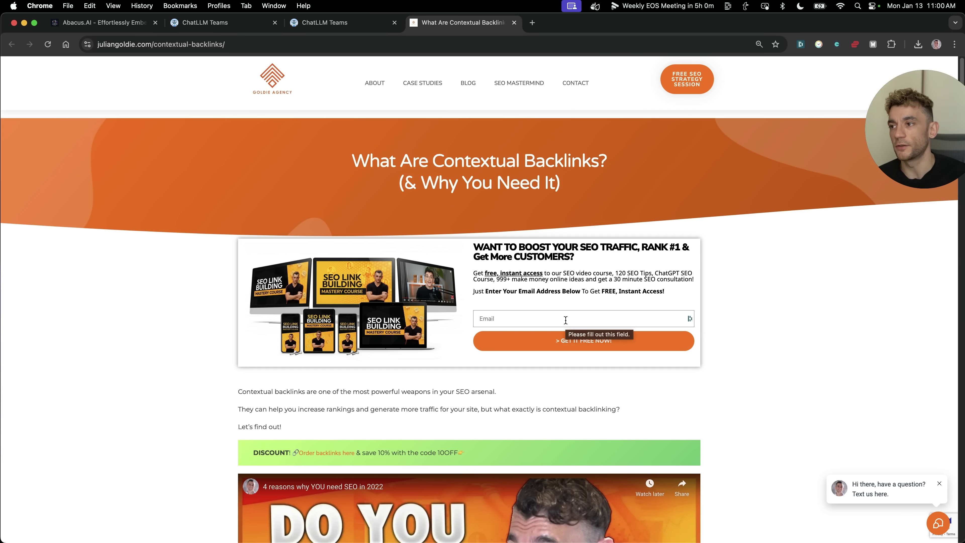
left_click(334, 23)
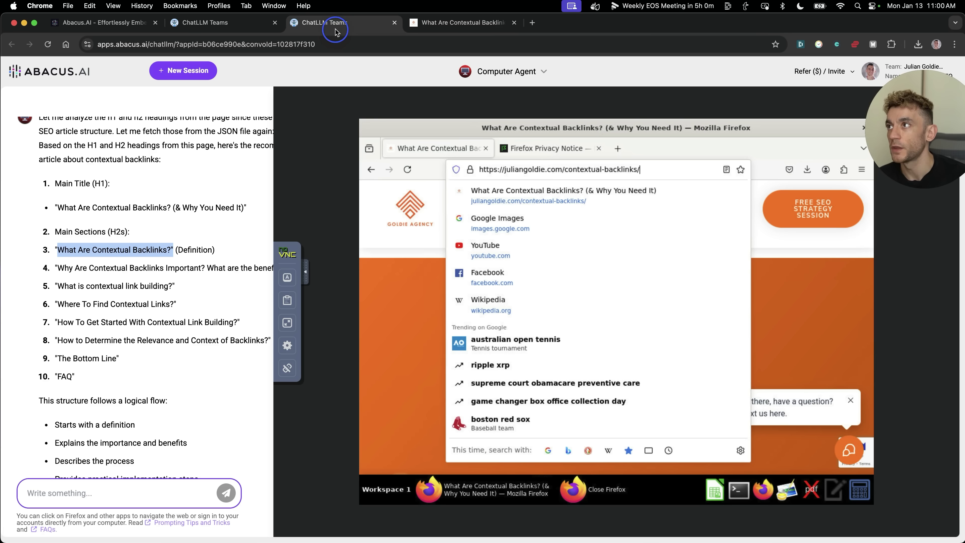
left_click(148, 350)
scroll(139, 270, "up", 3)
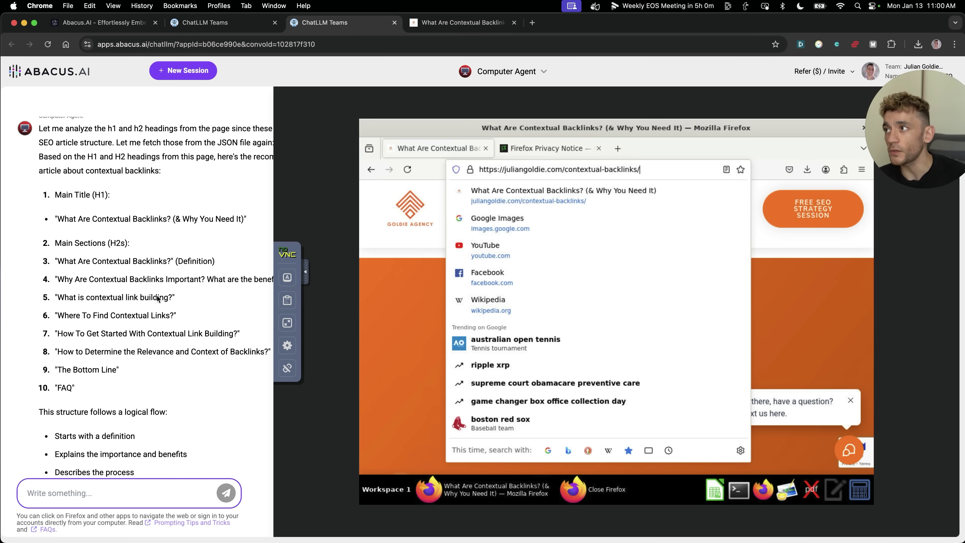
scroll(128, 228, "up", 1)
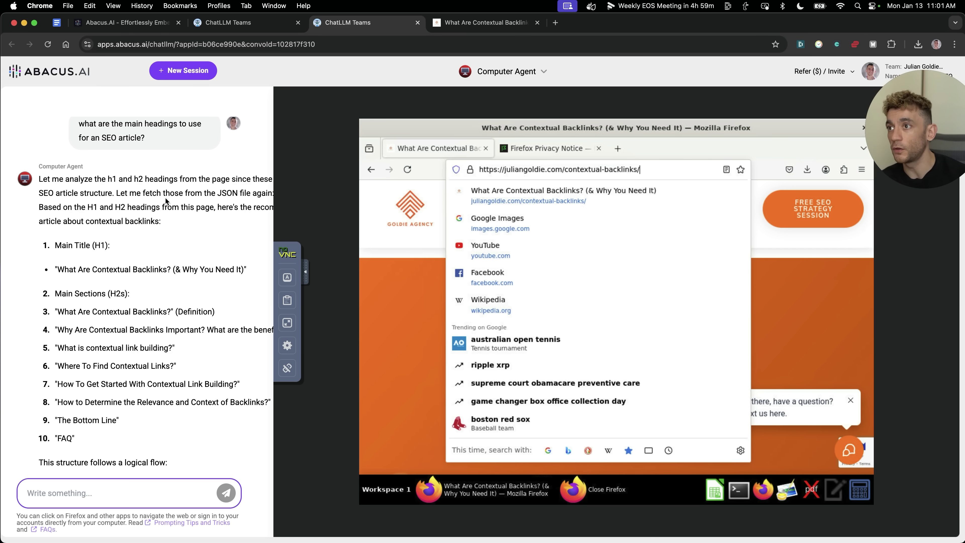
scroll(169, 281, "up", 5)
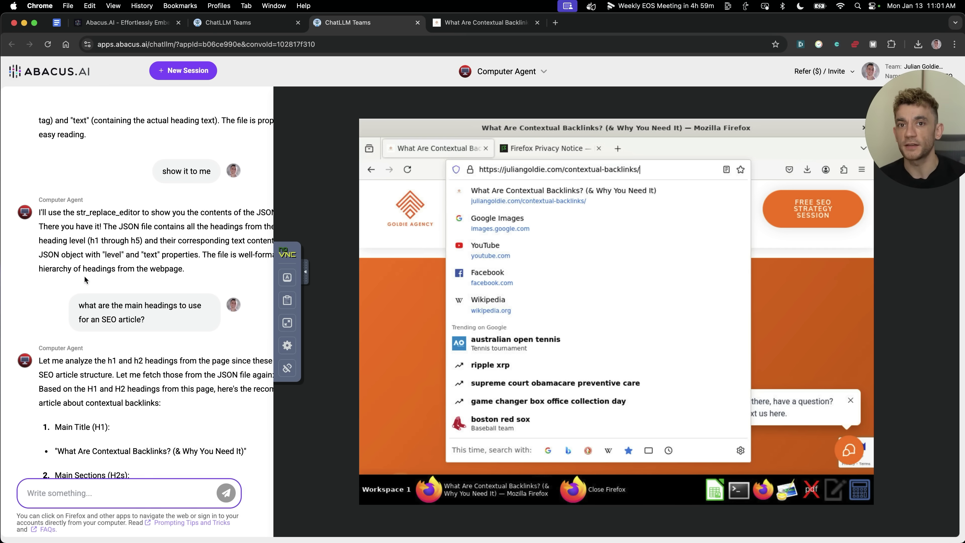
scroll(114, 304, "down", 6)
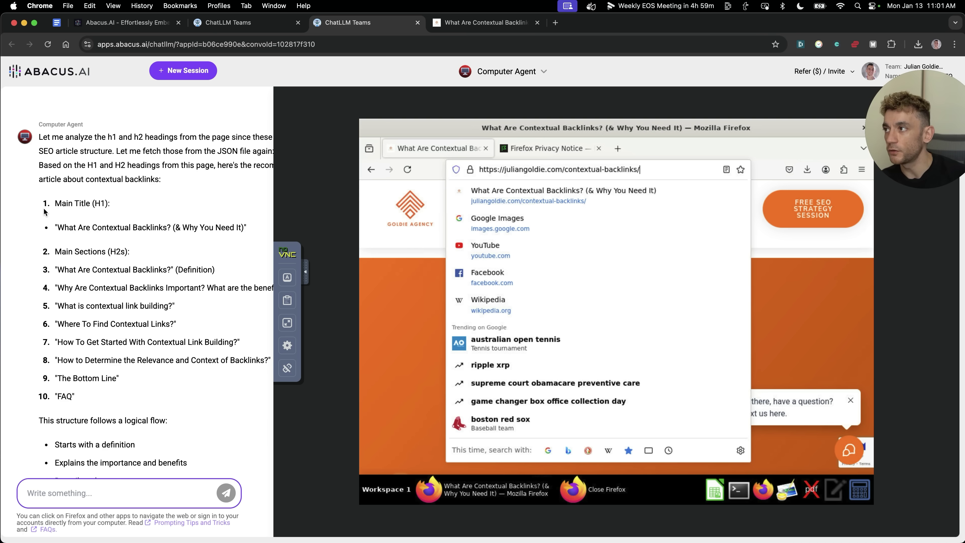
left_click_drag(55, 203, 132, 393)
left_click(55, 266)
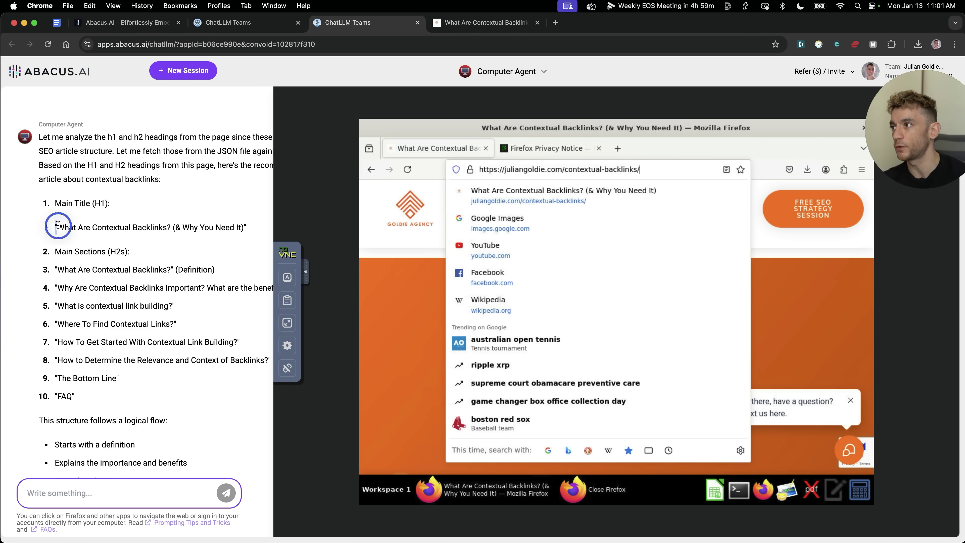
type("Now write the introduction of the article, hormozi style")
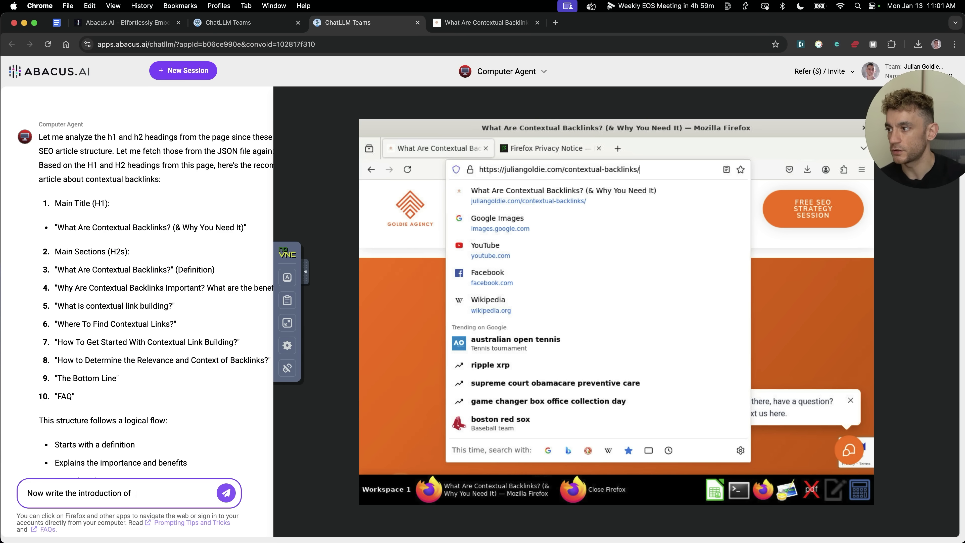
- Send the Hormozi-style introduction request and select the generated introduction to copy it
key("Return")
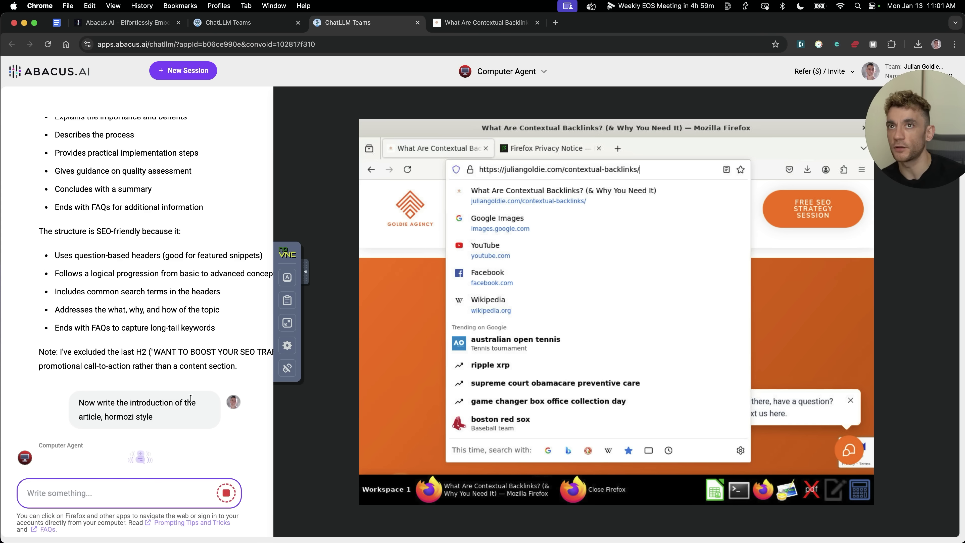
scroll(106, 179, "up", 4)
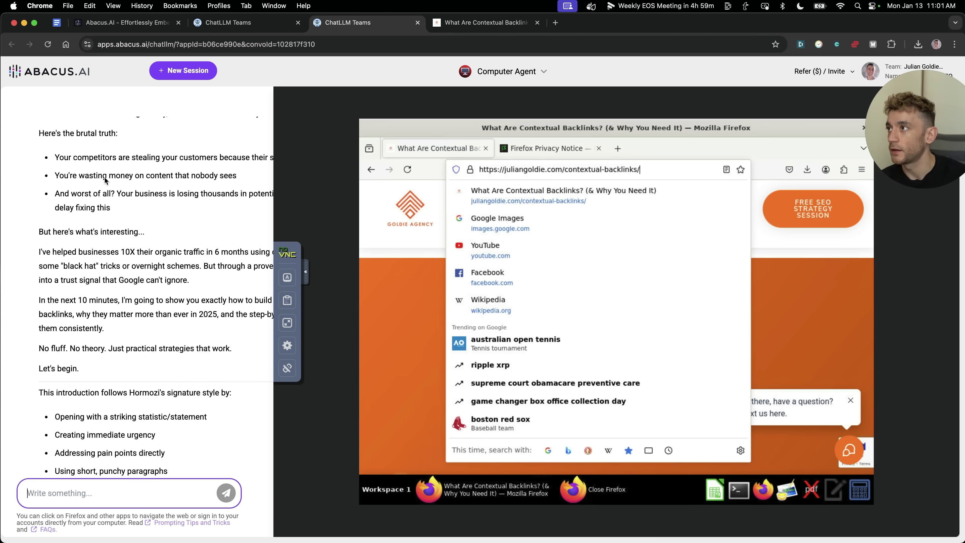
scroll(106, 180, "up", 5)
double_click(57, 187)
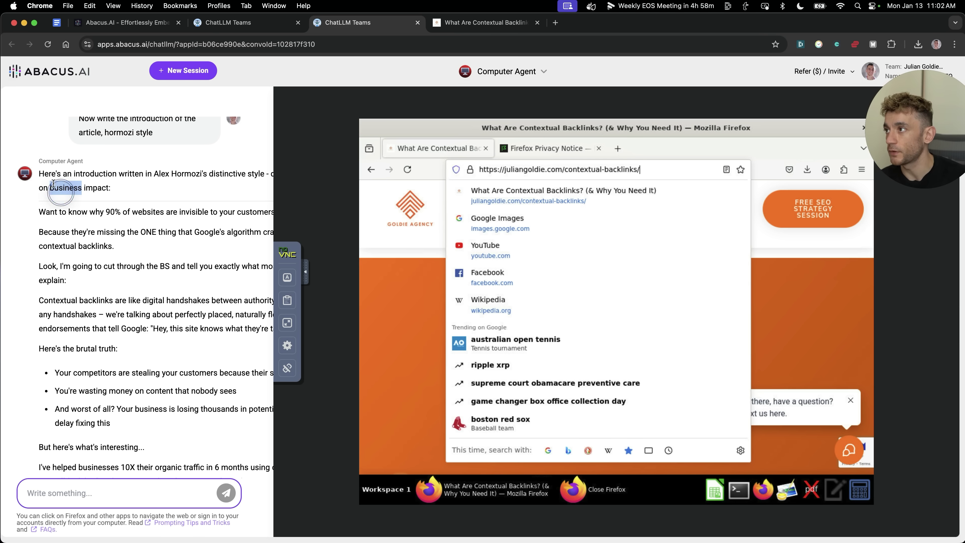
left_click_drag(39, 174, 148, 376)
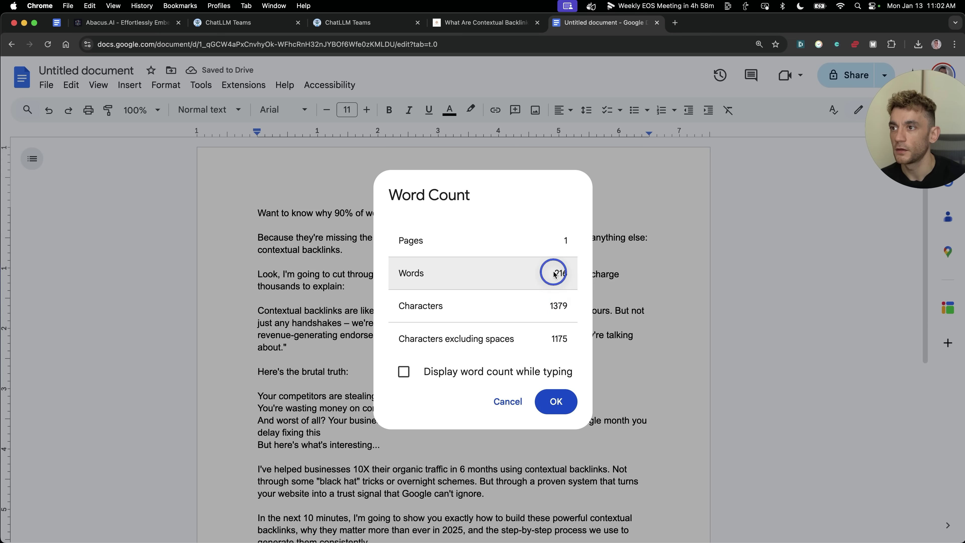
left_click_drag(554, 271, 556, 304)
- Close the word count summary, enlarge the view, and delete the blank line after the second paragraph
left_click(563, 398)
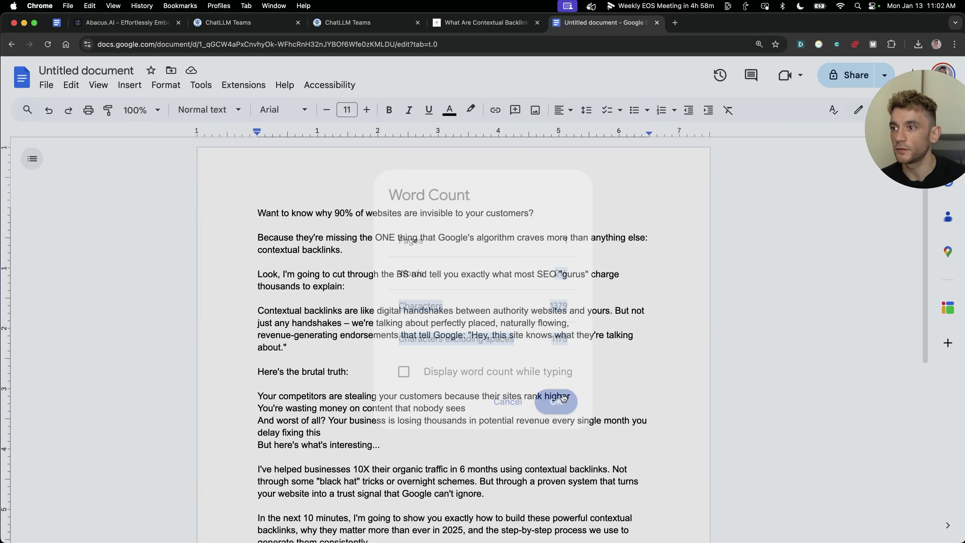
left_click(399, 261)
key("BackSpace")
scroll(394, 224, "up", 5)
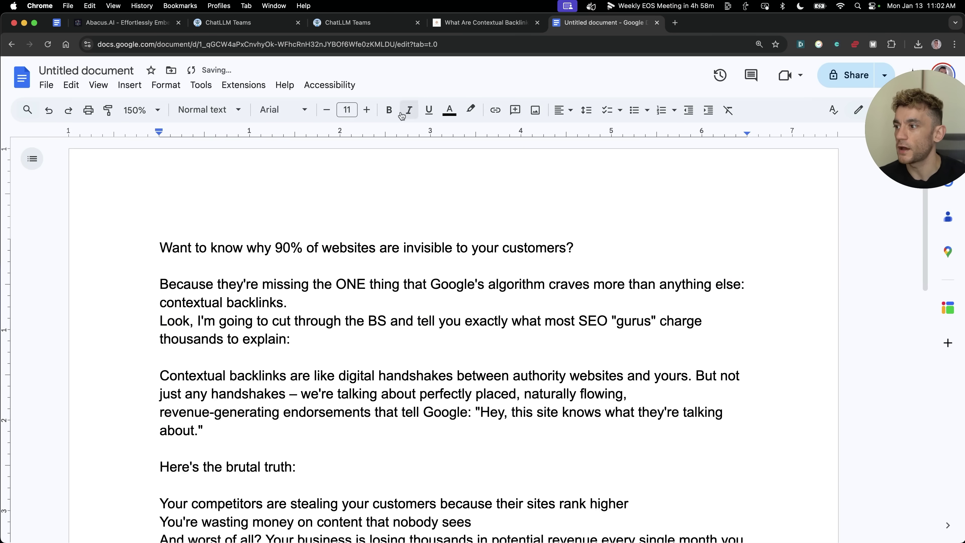
left_click_drag(160, 247, 616, 246)
left_click(616, 246)
- Review the introduction's paragraphs and select the entire document text for the AI check
left_click_drag(160, 284, 789, 282)
left_click(724, 284)
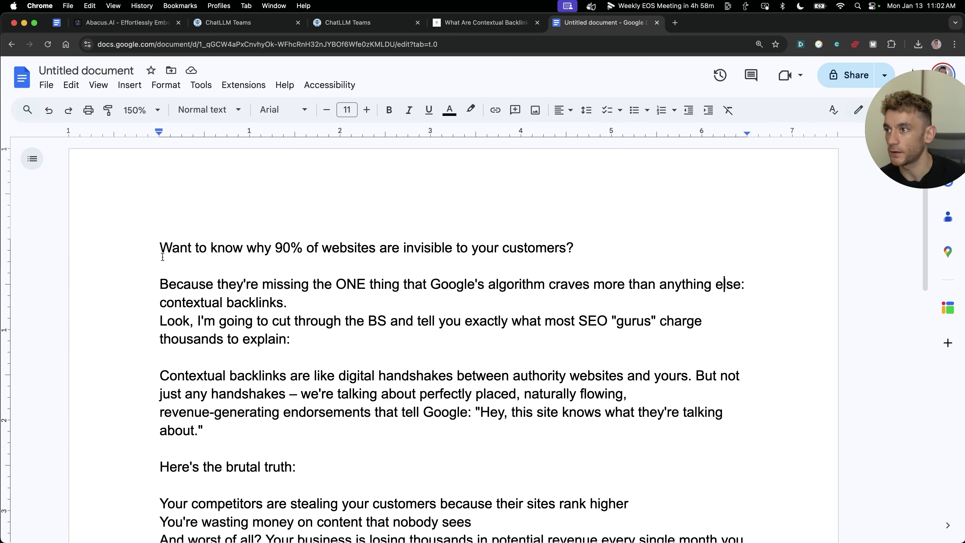
left_click_drag(161, 250, 400, 351)
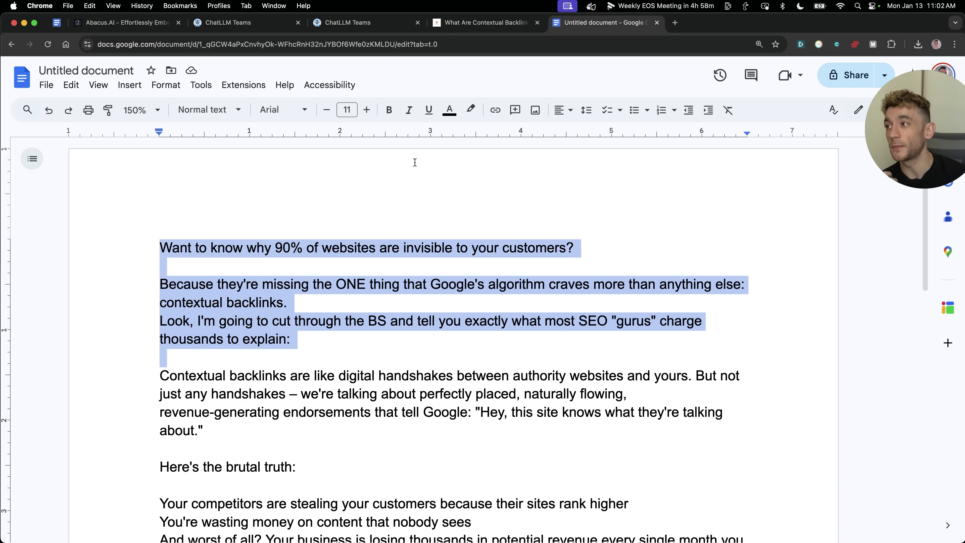
left_click(262, 198)
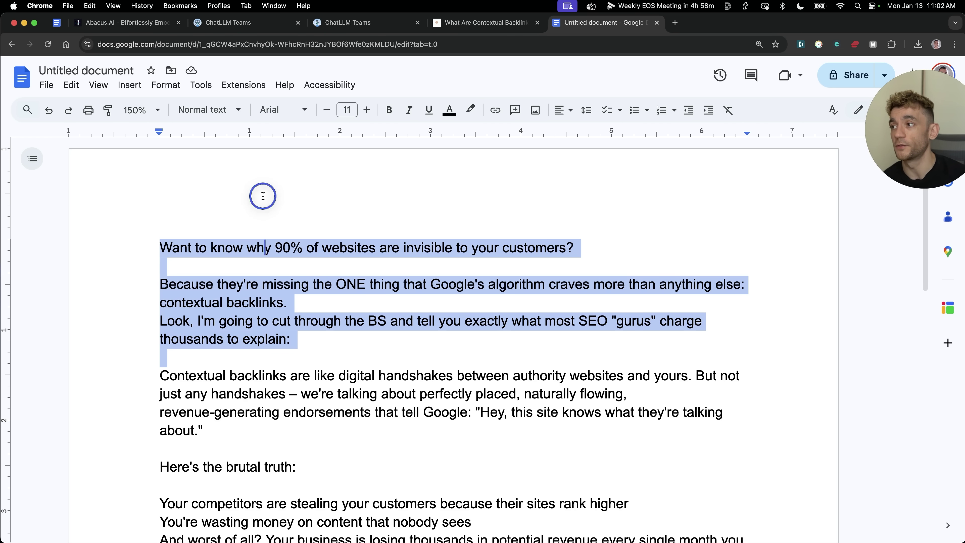
left_click(152, 223)
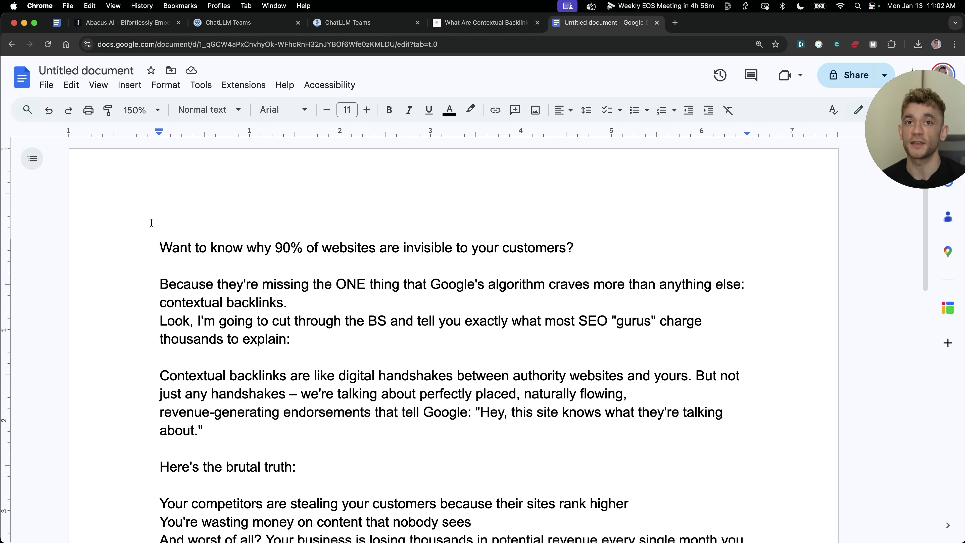
key("super+a")
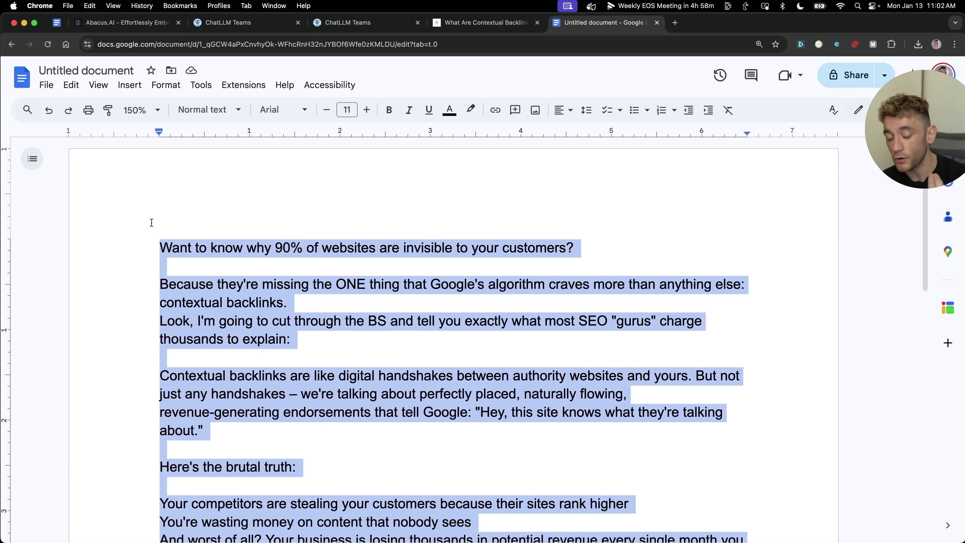
left_click(482, 263)
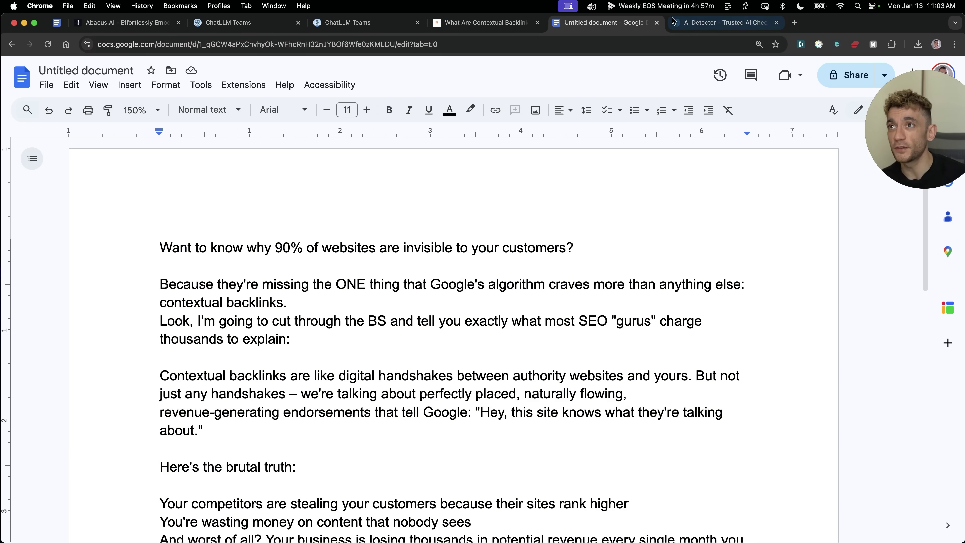
left_click(722, 22)
- Dismiss the ZeroGPT advertisement and review the 12.9% AI GPT result
left_click(556, 228)
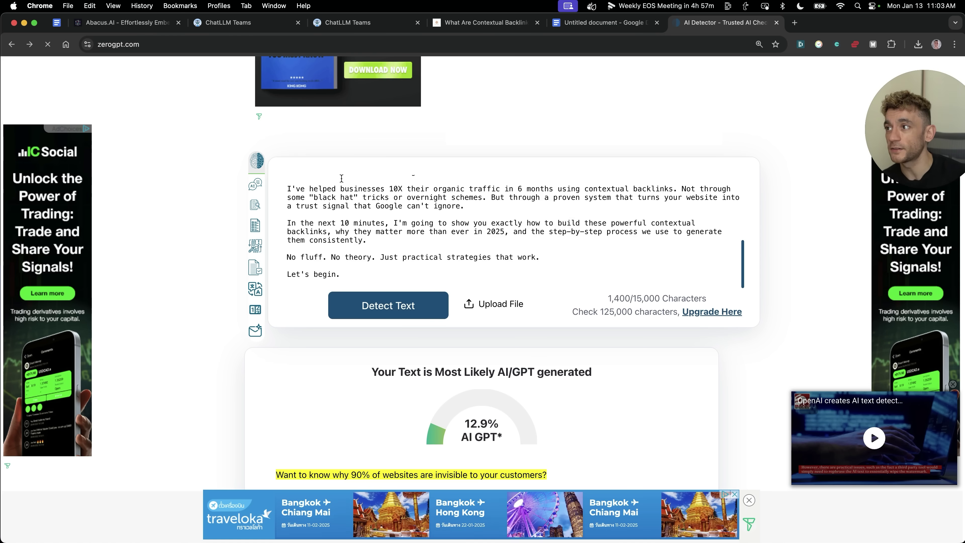
scroll(136, 332, "down", 5)
scroll(135, 331, "down", 3)
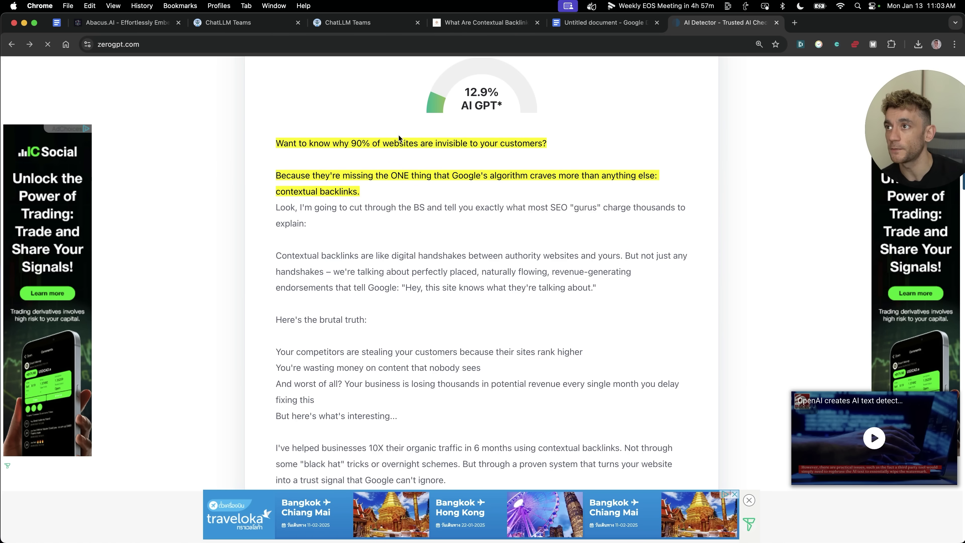
scroll(483, 133, "up", 1)
scroll(482, 133, "up", 2)
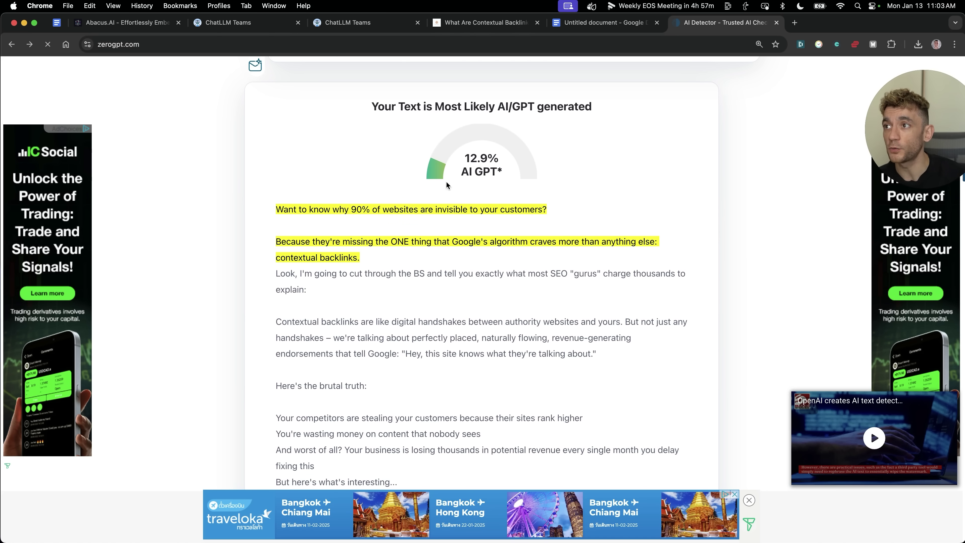
scroll(506, 303, "down", 6)
scroll(511, 329, "down", 1)
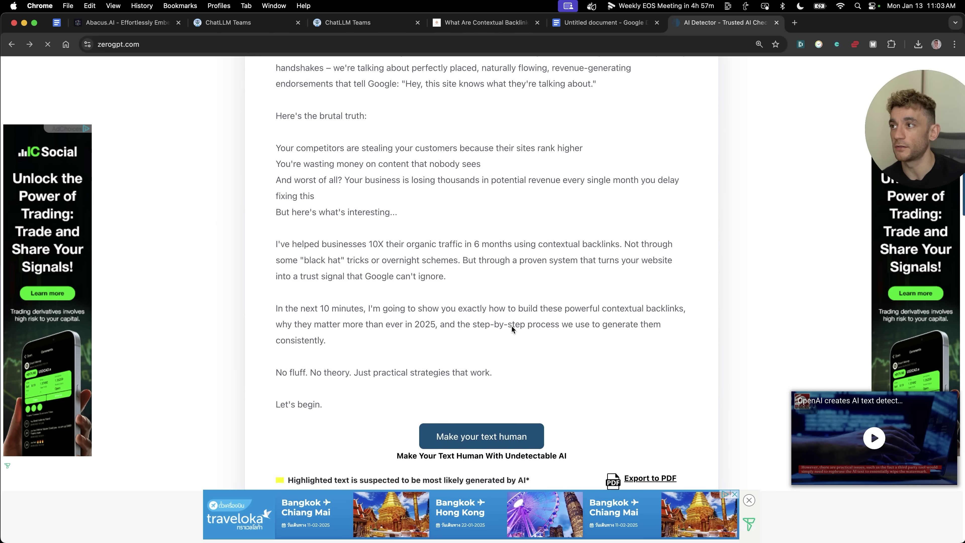
scroll(511, 329, "up", 10)
- Delete the two flagged opening sentences and re-detect, getting 0% AI GPT with mixed signals
left_click(342, 404)
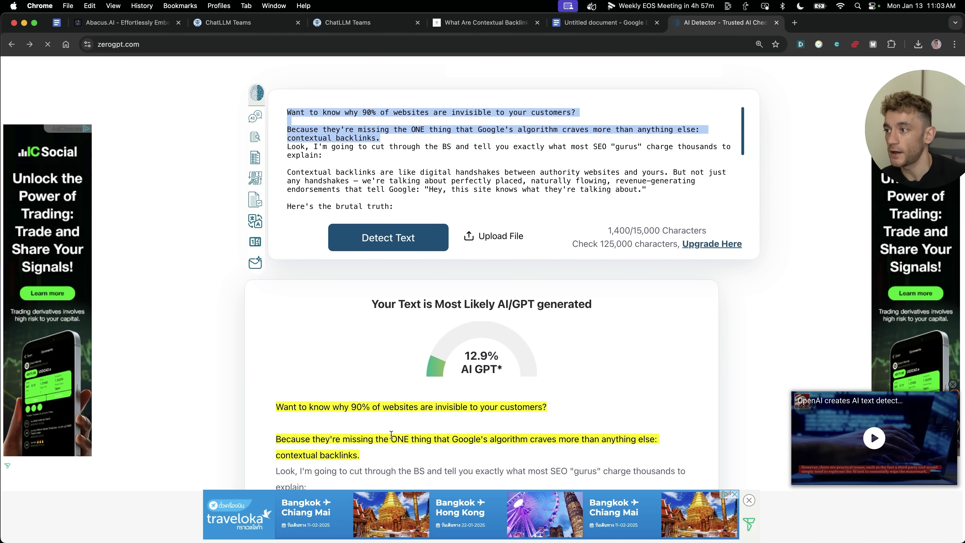
key("Delete")
left_click(388, 237)
scroll(406, 300, "down", 1)
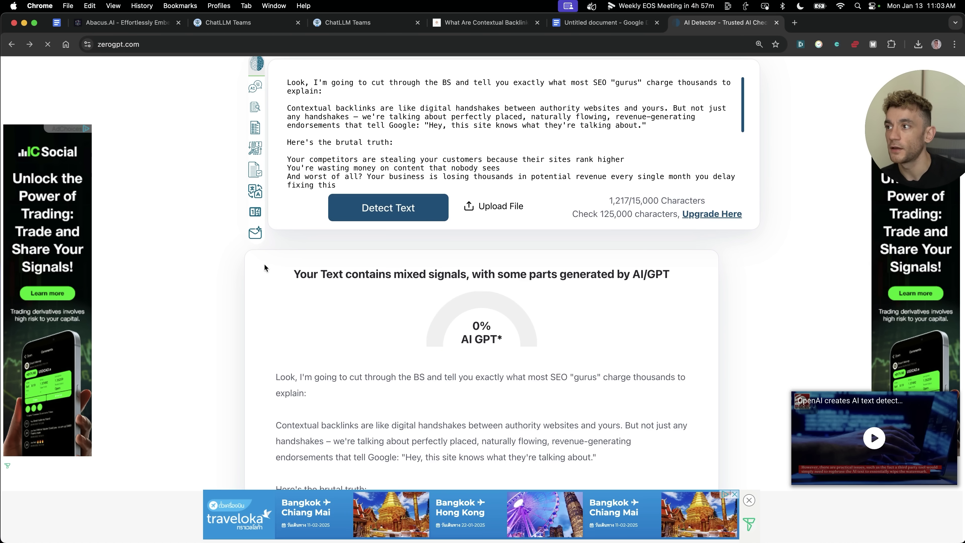
left_click_drag(265, 267, 573, 349)
scroll(447, 333, "down", 5)
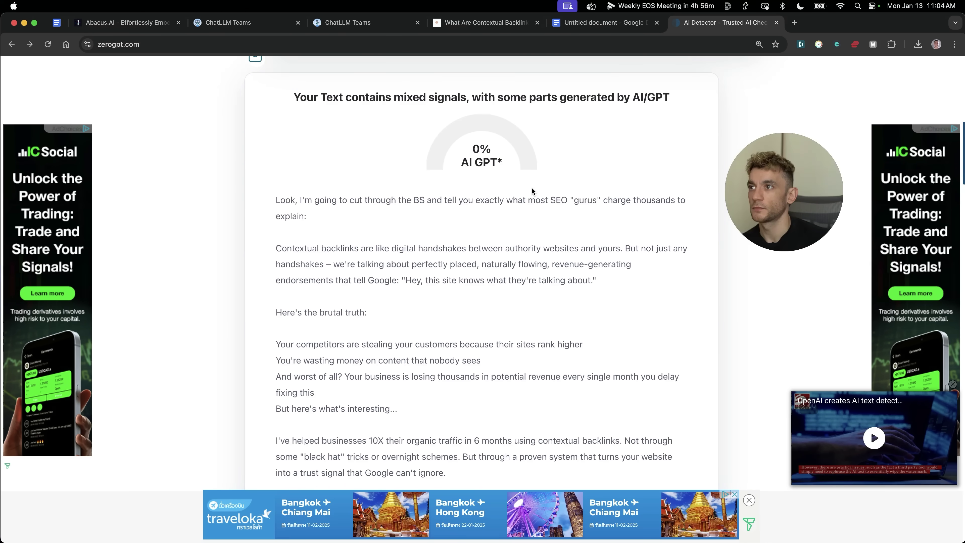
left_click_drag(273, 100, 529, 172)
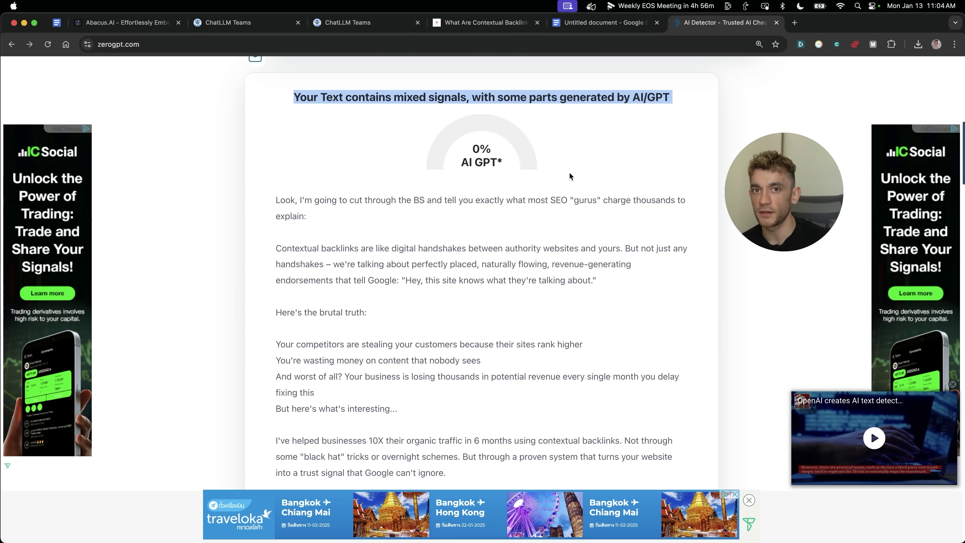
left_click(536, 153)
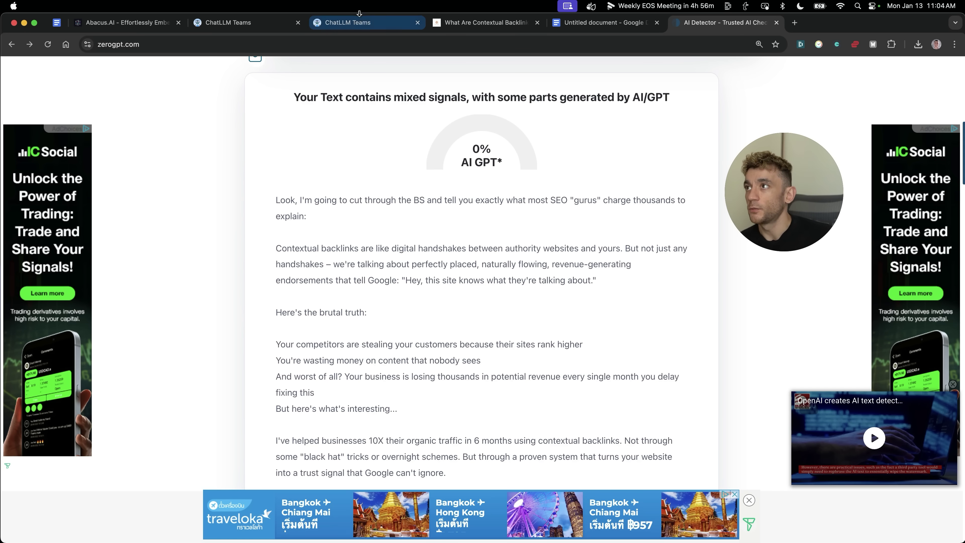
- Scroll the ChatLLM chat to the introduction's closing bullet list and focus the message box
left_click(386, 31)
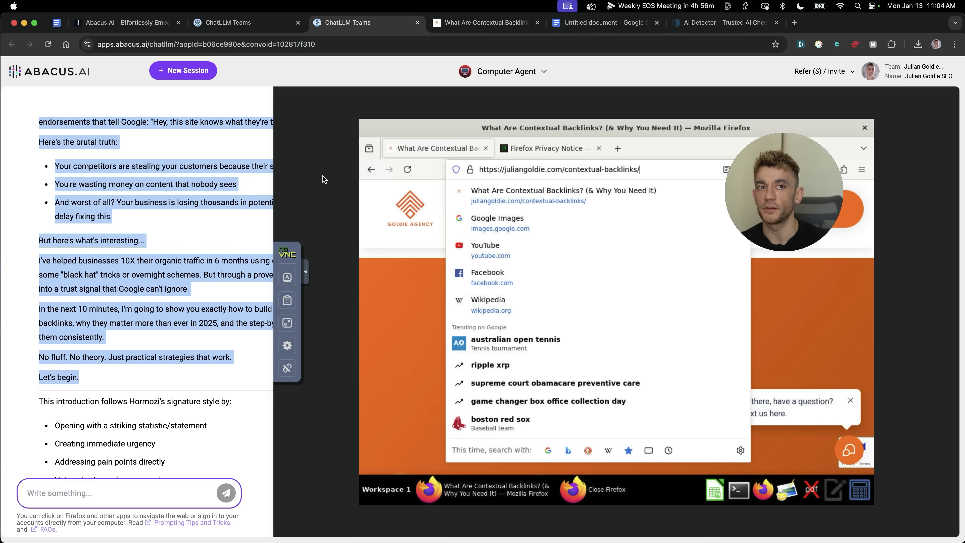
left_click(112, 304)
scroll(112, 304, "up", 15)
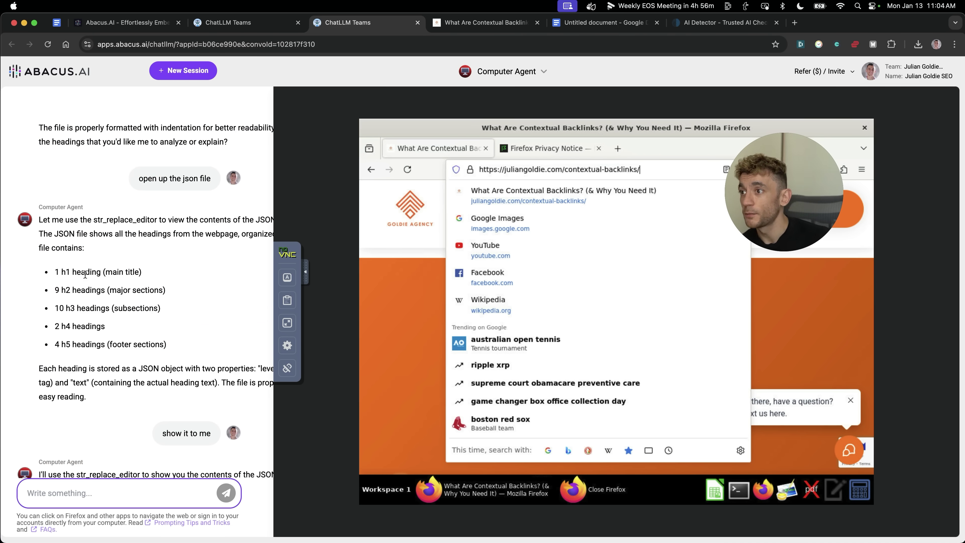
scroll(112, 304, "down", 15)
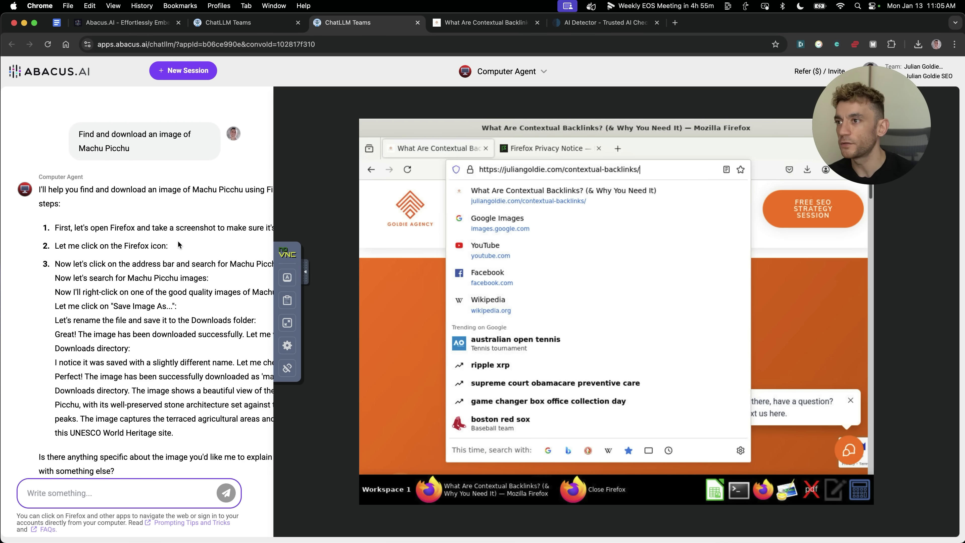
scroll(165, 325, "down", 15)
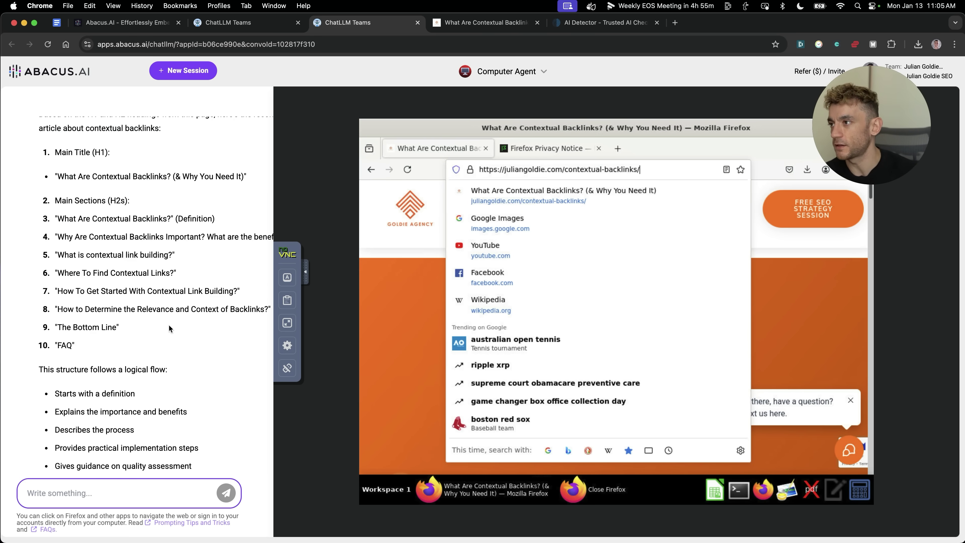
scroll(166, 325, "down", 10)
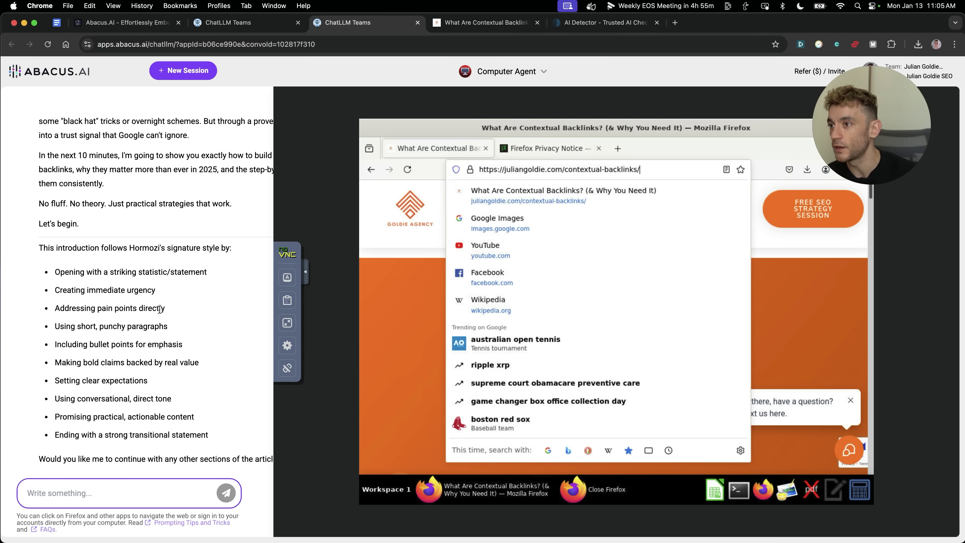
scroll(150, 359, "down", 2)
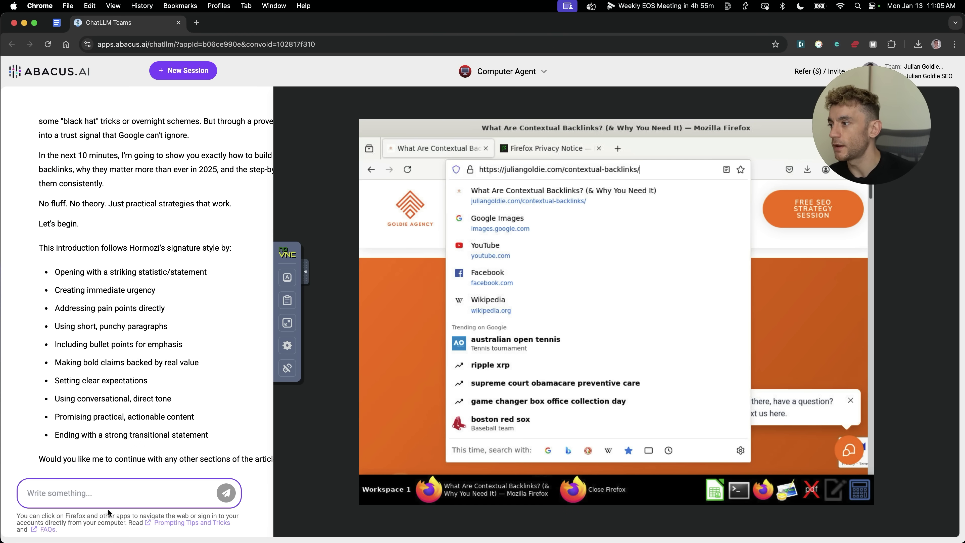
left_click(110, 499)
- Paste the prompt to collect the channel's video titles, durations and publish dates, then send it
type("Go to https://www.youtube.com/@JulianGoldieSEO/videos > Scrape the titles, video durations, publication dates")
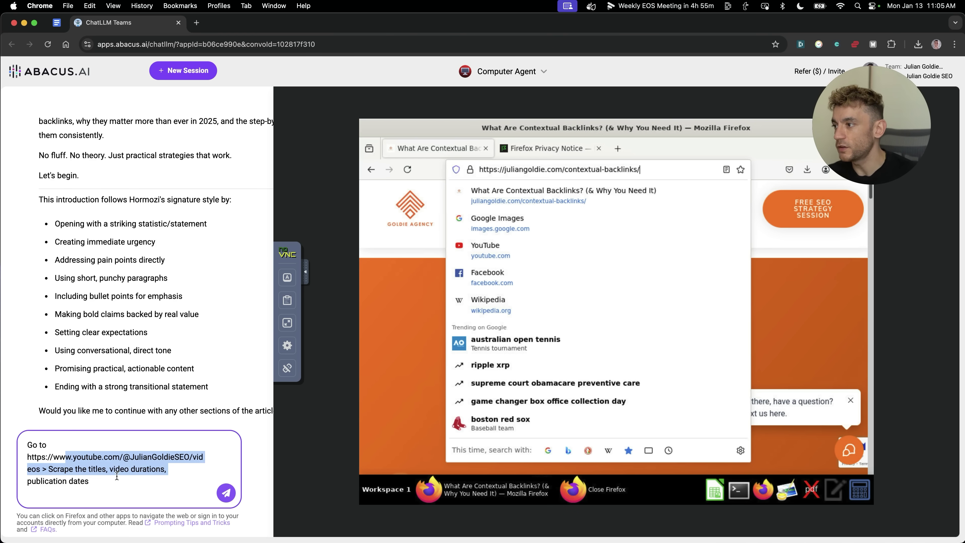
left_click(106, 470)
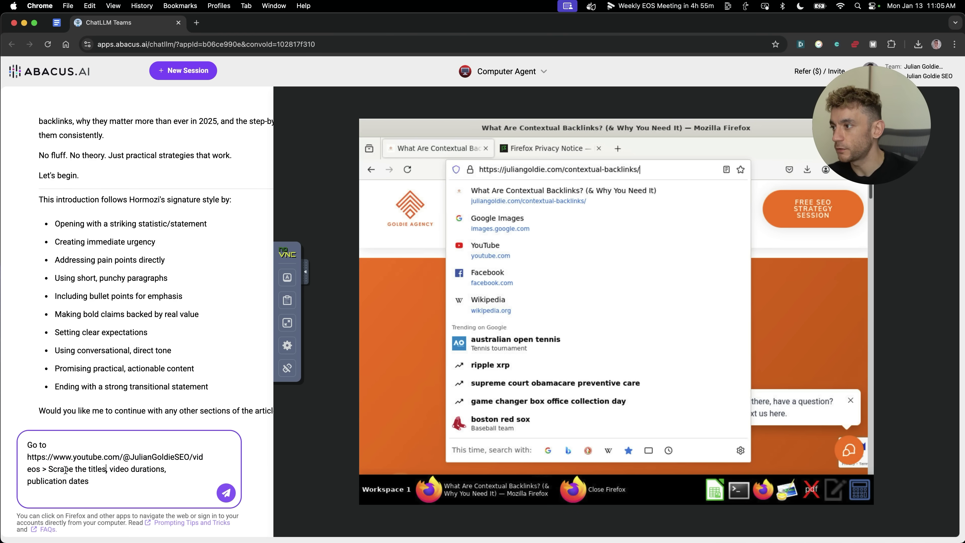
left_click(226, 493)
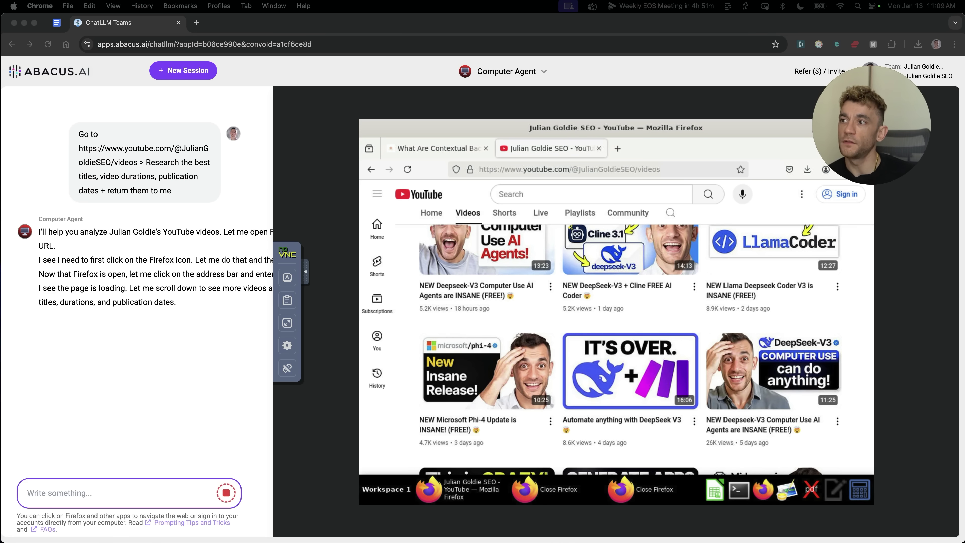
- Review the agent's Most Recent Videos list with each video's title, duration, publish date and views
left_click(167, 256)
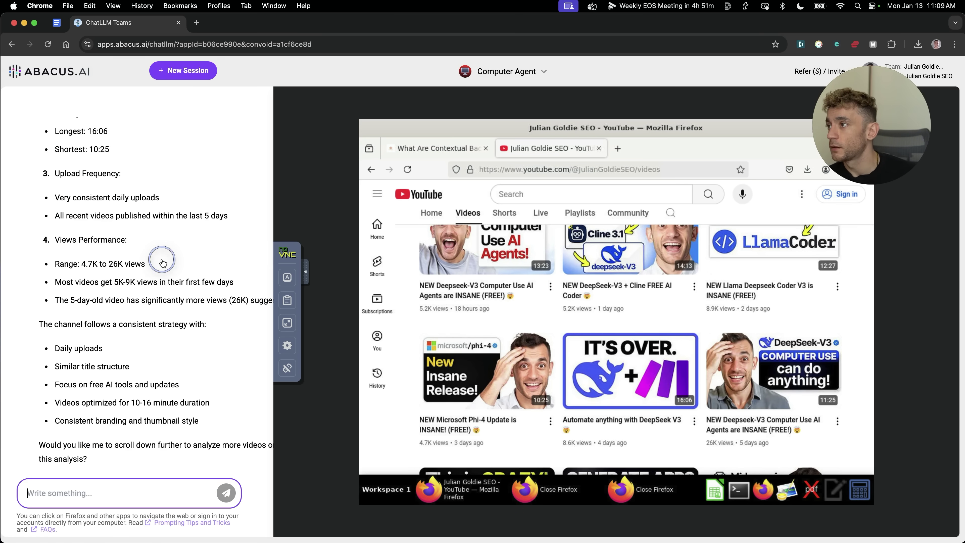
scroll(166, 256, "up", 10)
scroll(166, 256, "up", 10)
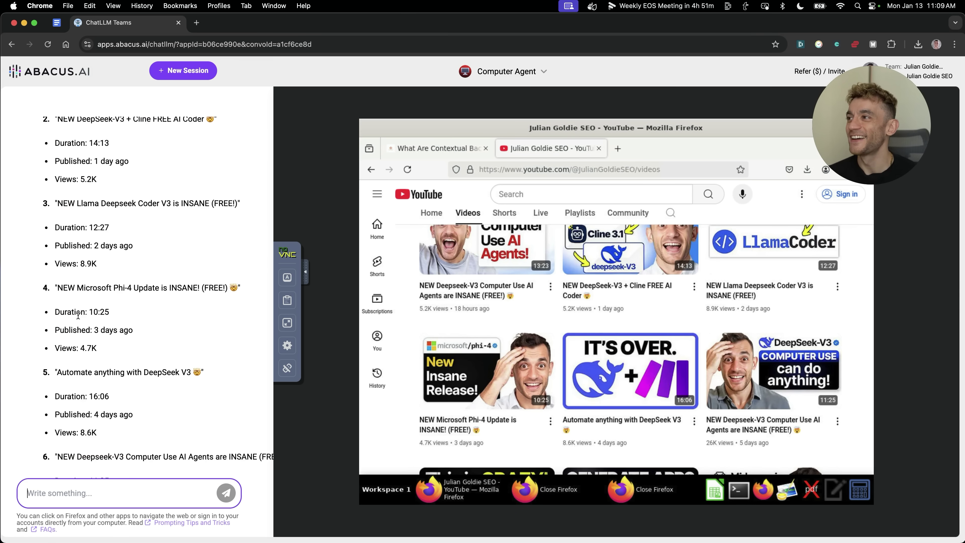
scroll(81, 279, "up", 2)
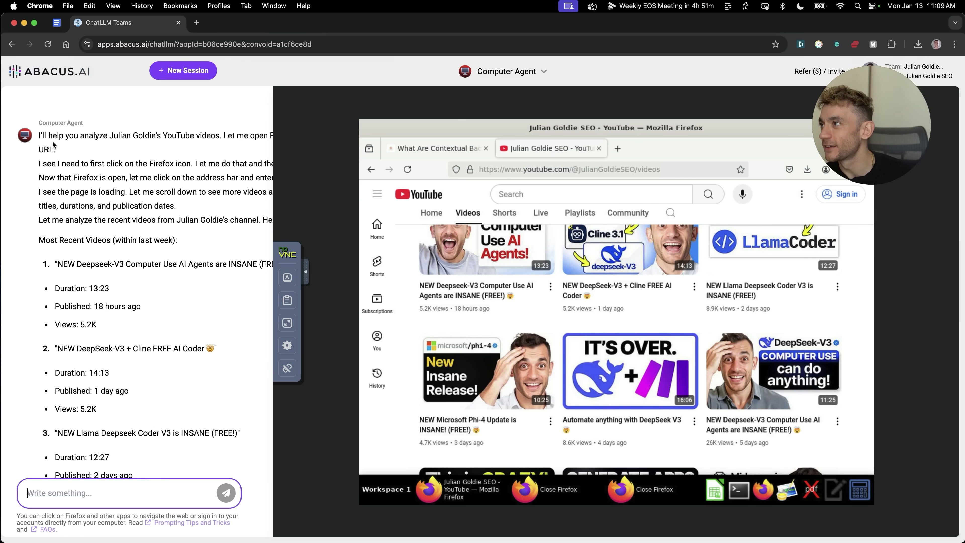
scroll(54, 146, "down", 15)
left_click_drag(193, 421, 164, 383)
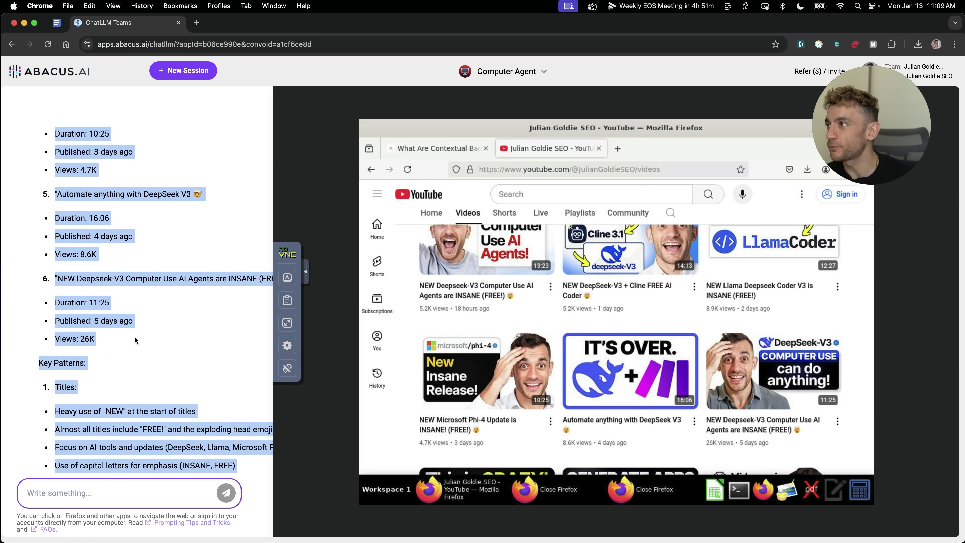
scroll(135, 339, "up", 10)
left_click(55, 245)
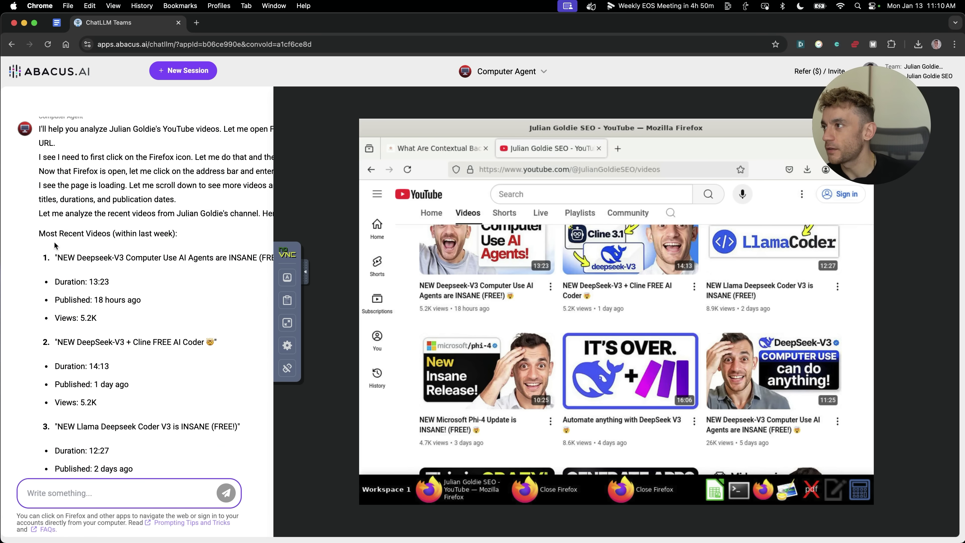
triple_click(72, 233)
scroll(124, 271, "down", 1)
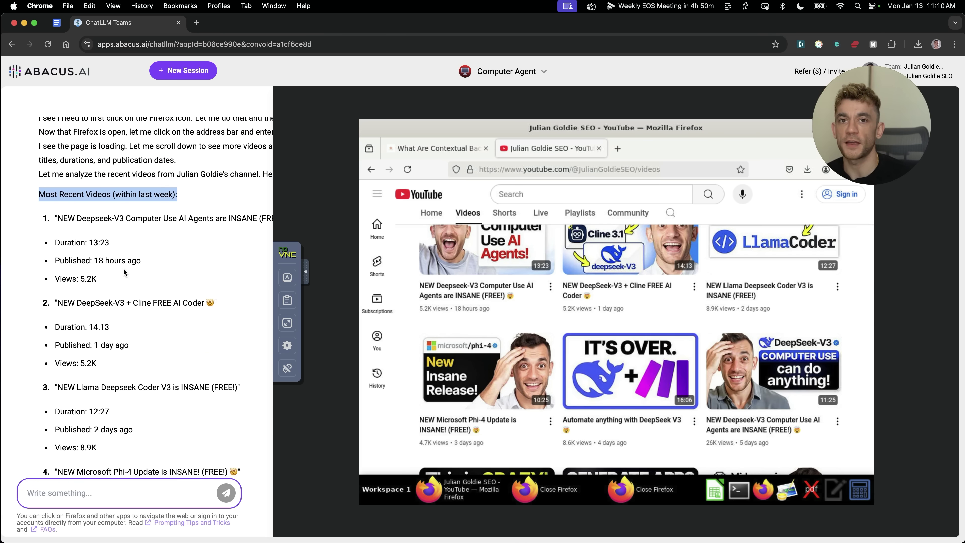
left_click(54, 243)
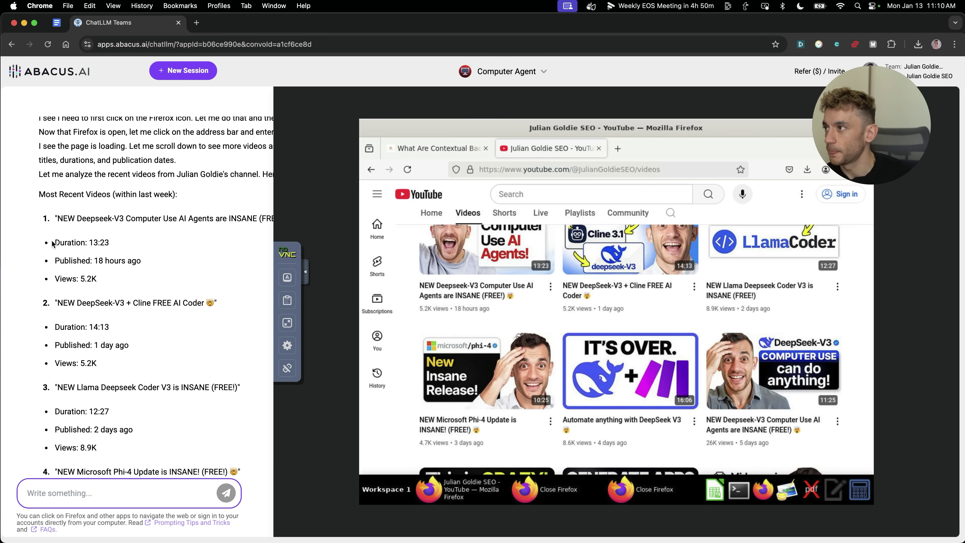
triple_click(67, 220)
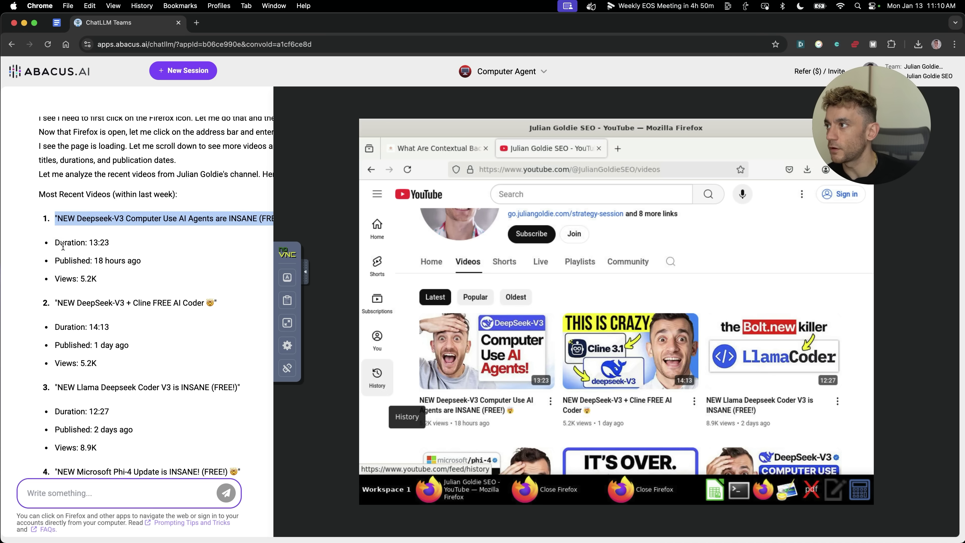
left_click(89, 218)
left_click(88, 242)
triple_click(89, 243)
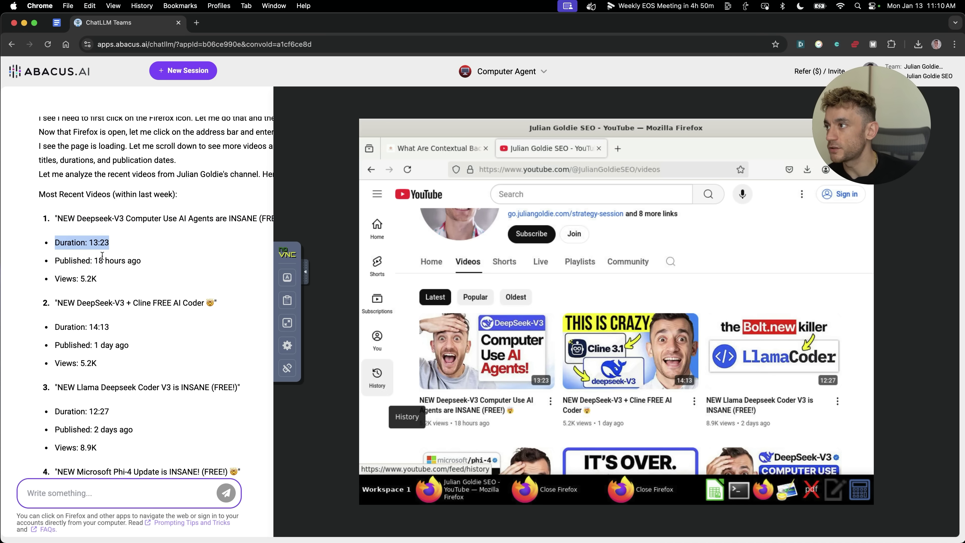
triple_click(93, 260)
left_click_drag(53, 243, 123, 301)
left_click(122, 301)
scroll(84, 258, "down", 3)
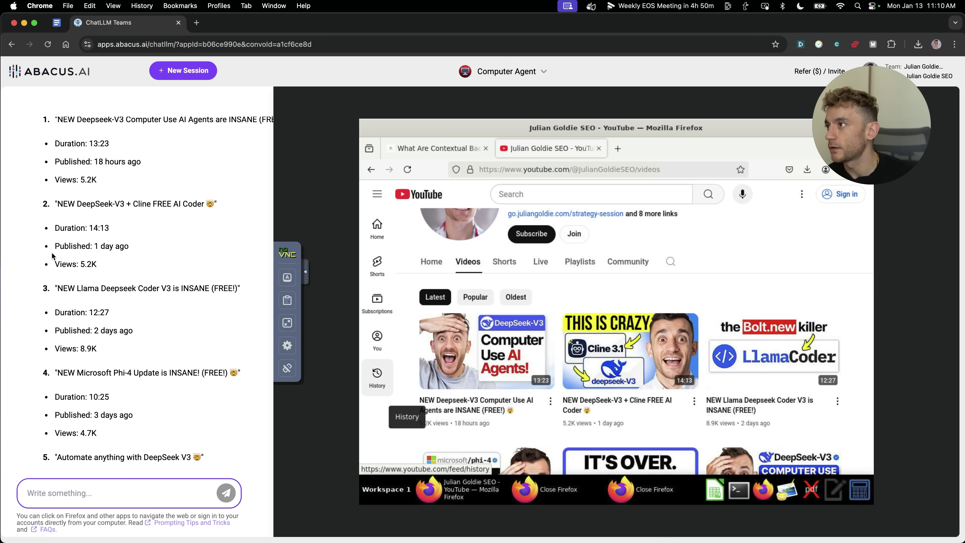
left_click_drag(50, 312, 208, 299)
scroll(200, 318, "down", 5)
scroll(200, 319, "down", 6)
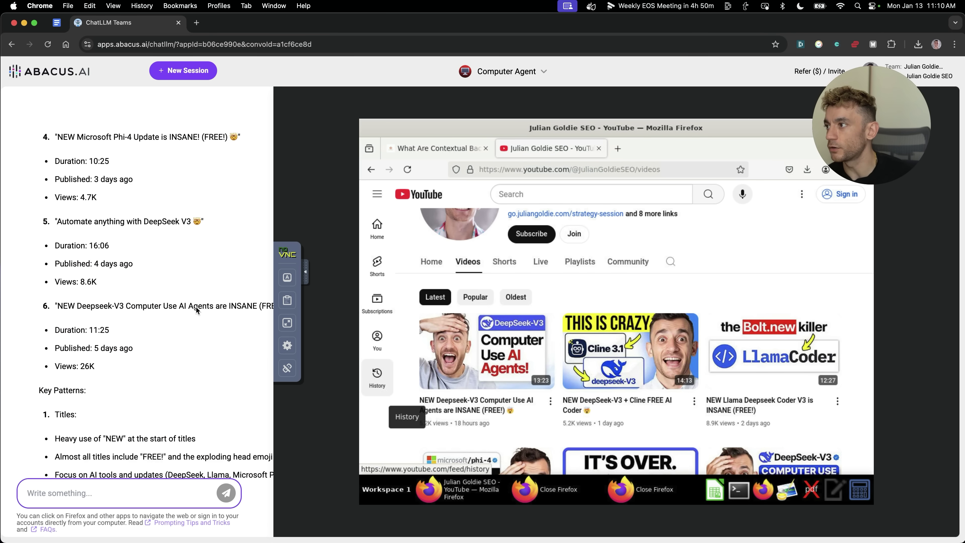
- Go over the title patterns found: heavy use of NEW, FREE, INSANE, capitals and AI tools focus
left_click_drag(32, 221, 77, 285)
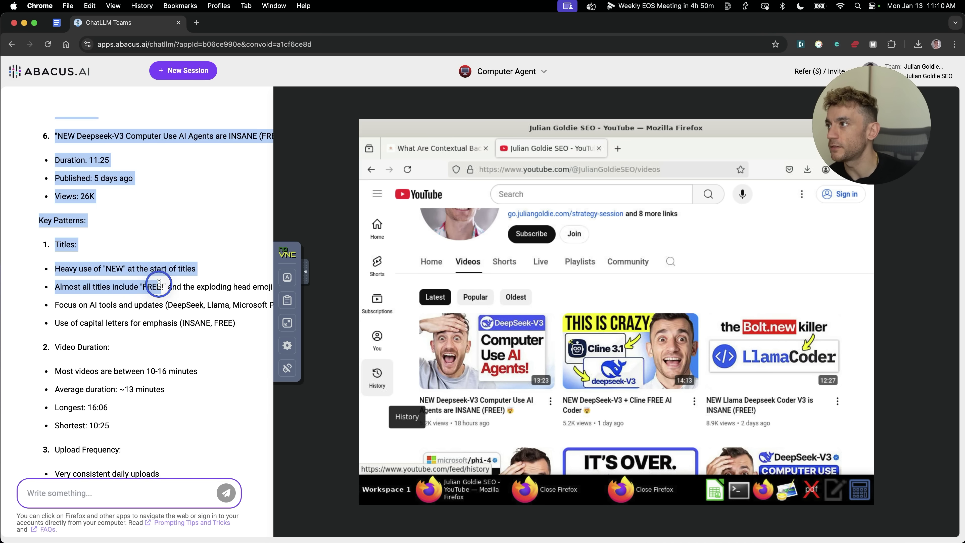
left_click(57, 264)
triple_click(62, 276)
left_click(62, 276)
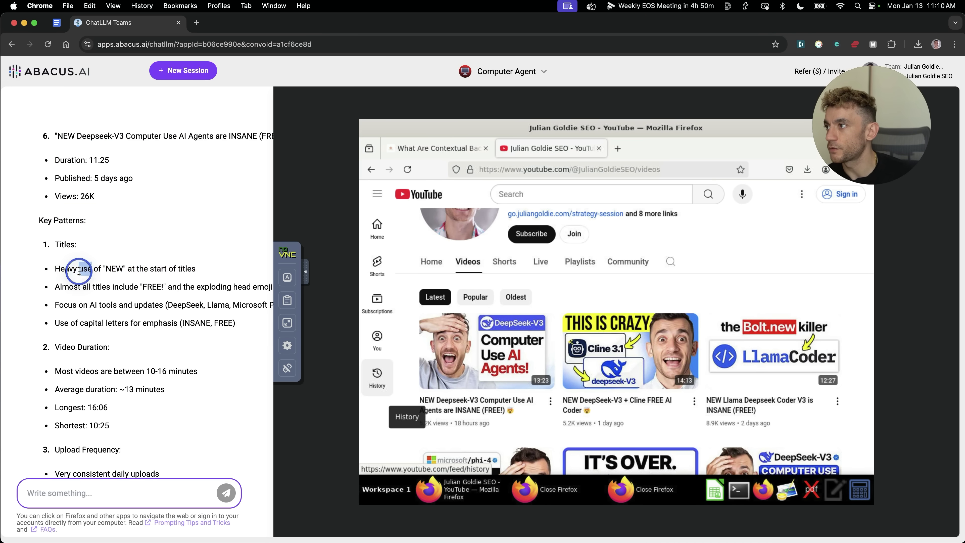
triple_click(62, 277)
left_click(63, 276)
left_click_drag(46, 250, 236, 325)
left_click(229, 335)
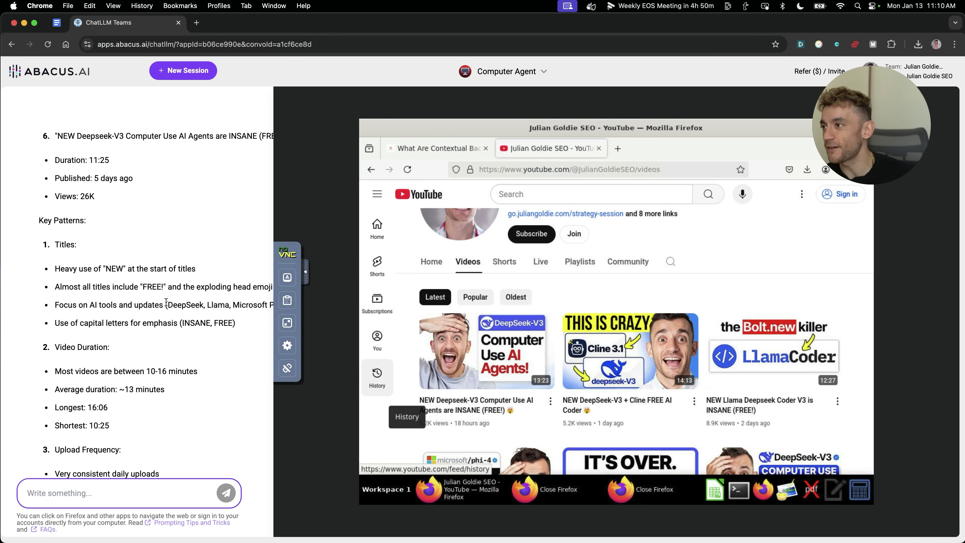
double_click(195, 322)
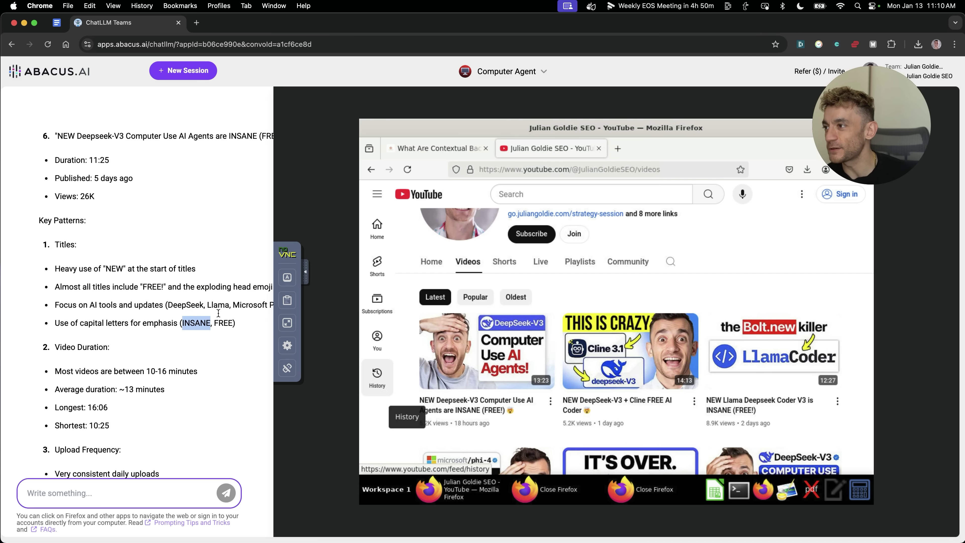
left_click(189, 324)
left_click(219, 327)
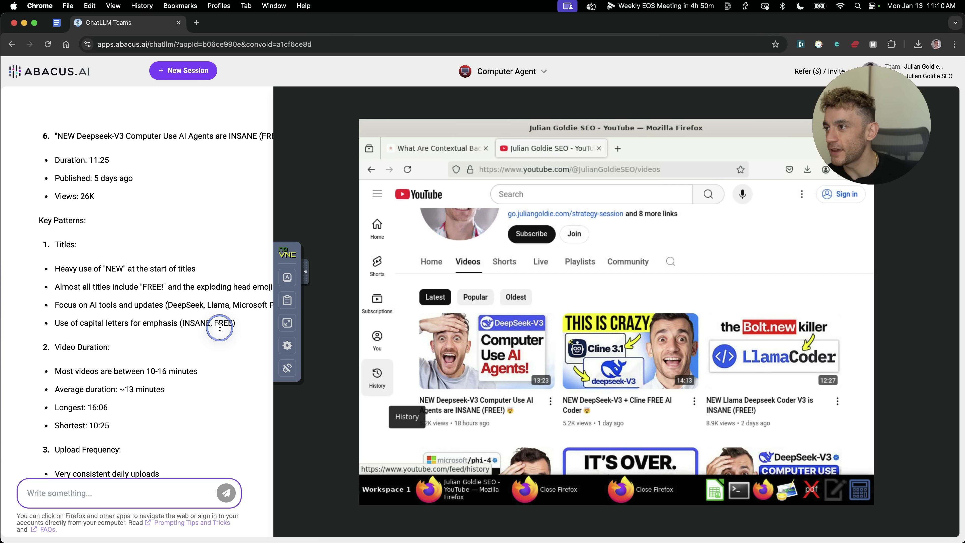
left_click_drag(220, 327, 73, 290)
left_click(152, 320)
left_click(247, 329)
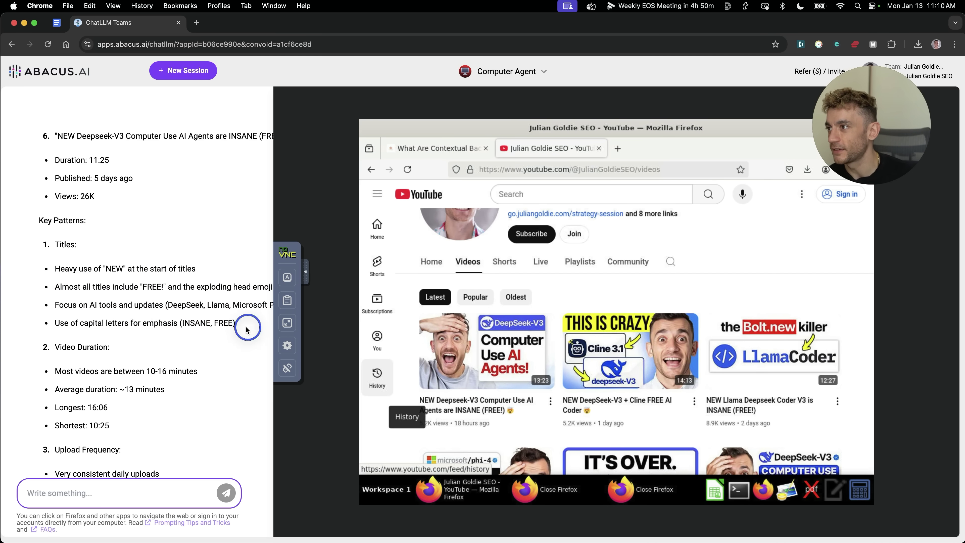
left_click_drag(247, 330, 61, 319)
triple_click(75, 300)
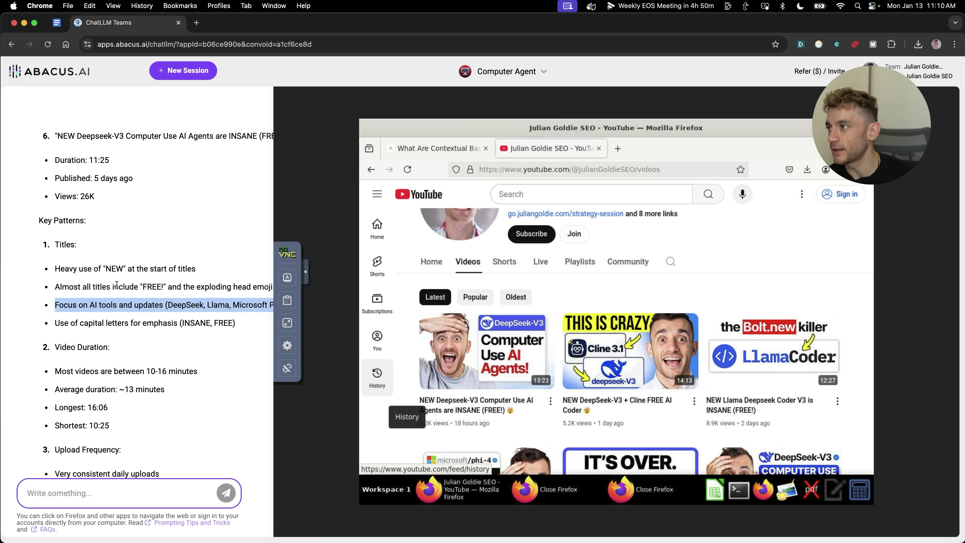
triple_click(126, 288)
scroll(130, 287, "down", 3)
left_click_drag(55, 237, 140, 317)
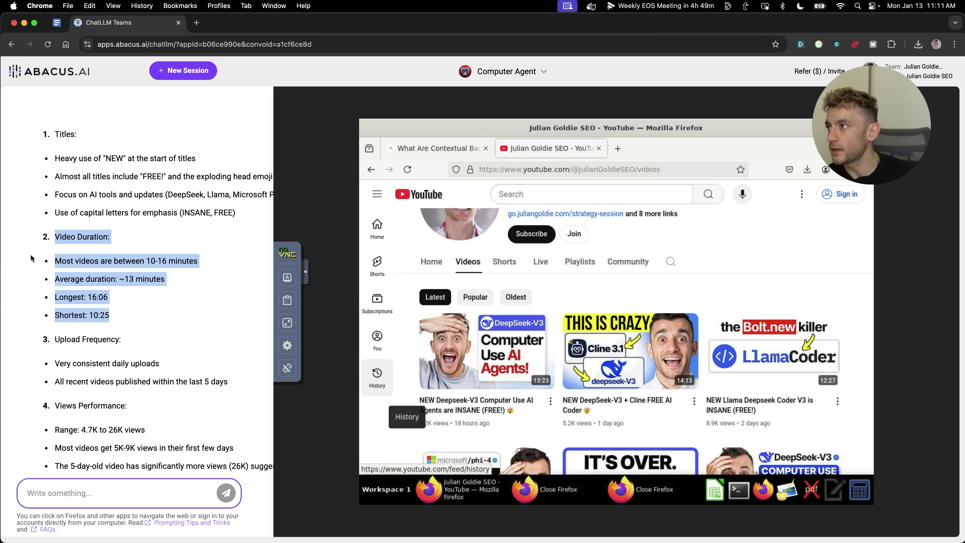
scroll(76, 293, "down", 3)
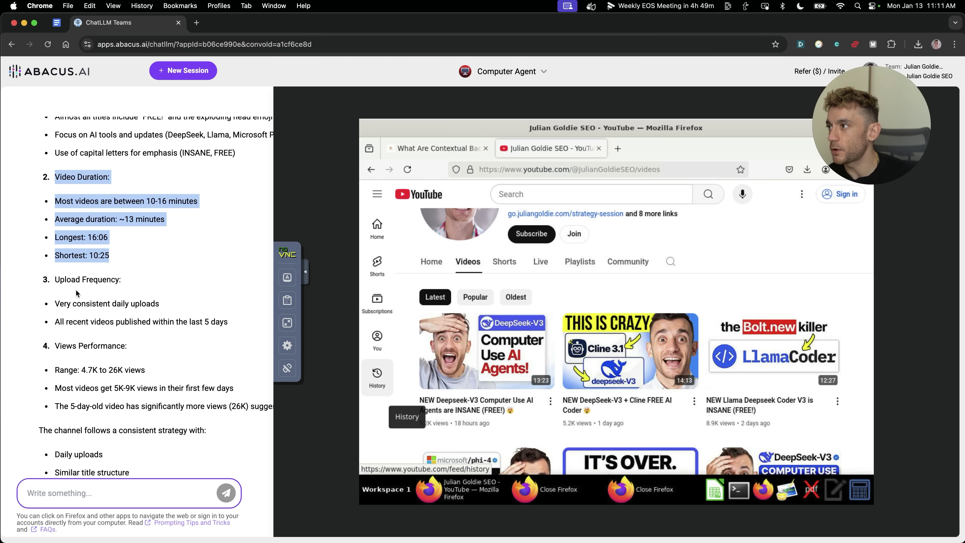
left_click_drag(60, 280, 209, 321)
scroll(205, 321, "down", 5)
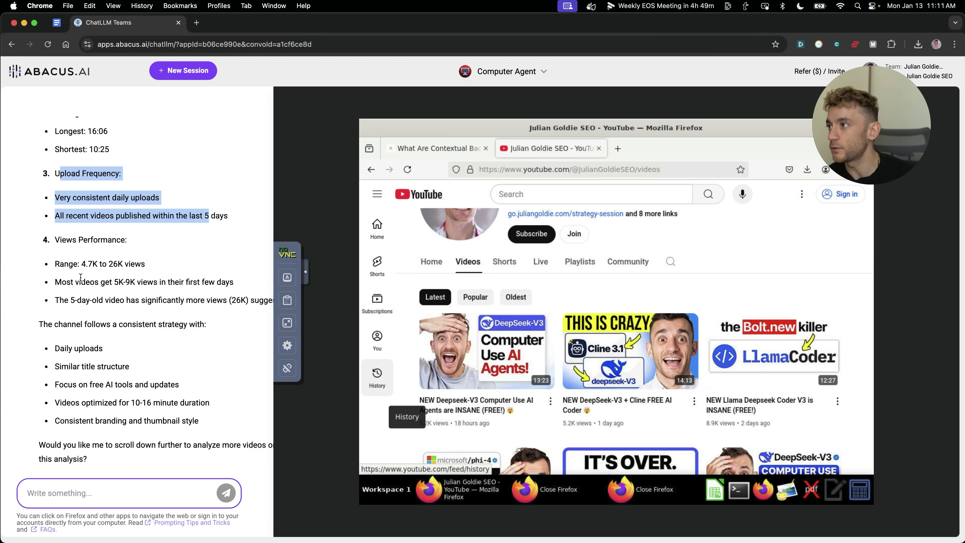
- Read the Upload Frequency findings and strategy summary: daily uploads, similar titles, 10-16 minute videos, consistent branding
left_click_drag(46, 173, 235, 222)
left_click(206, 179)
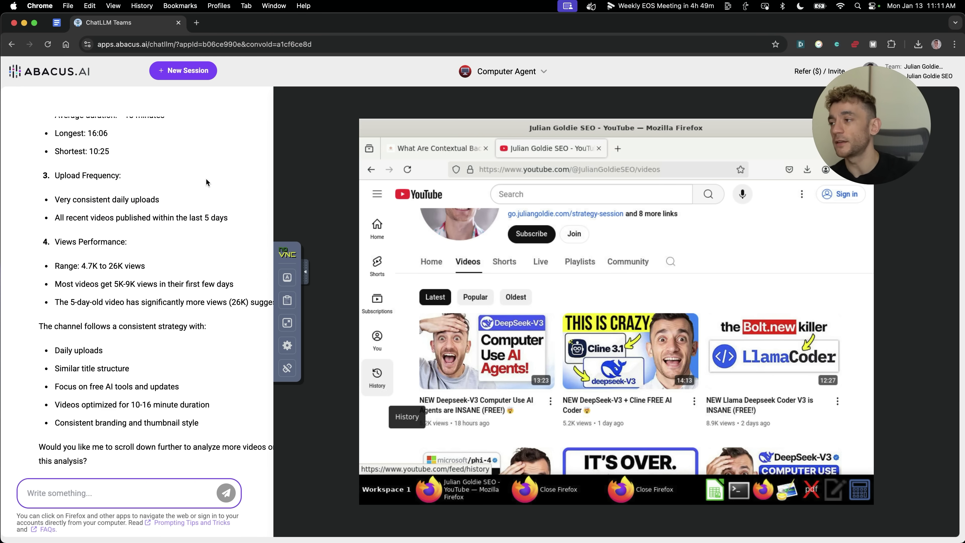
left_click_drag(206, 182, 129, 323)
left_click_drag(208, 324, 89, 366)
left_click(91, 347)
left_click(107, 351)
triple_click(74, 349)
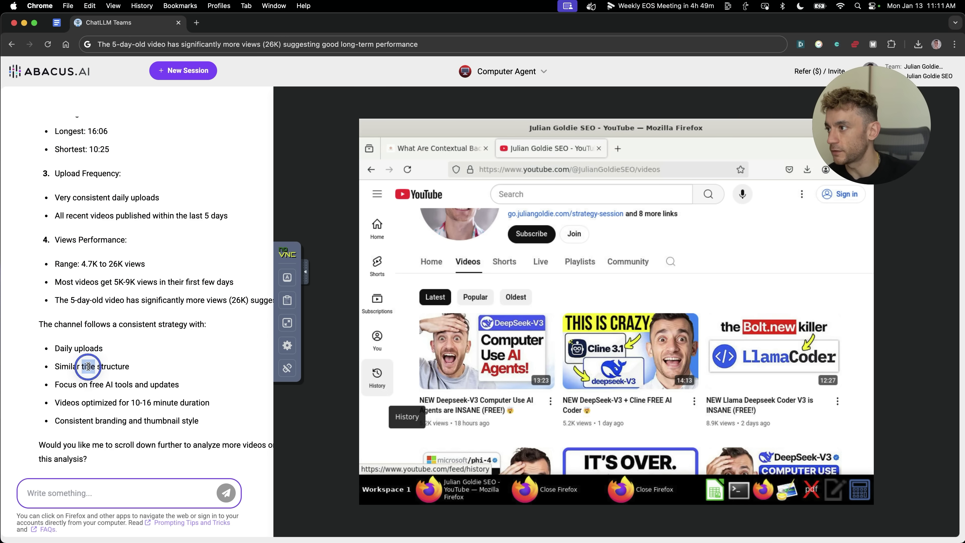
triple_click(88, 366)
triple_click(106, 384)
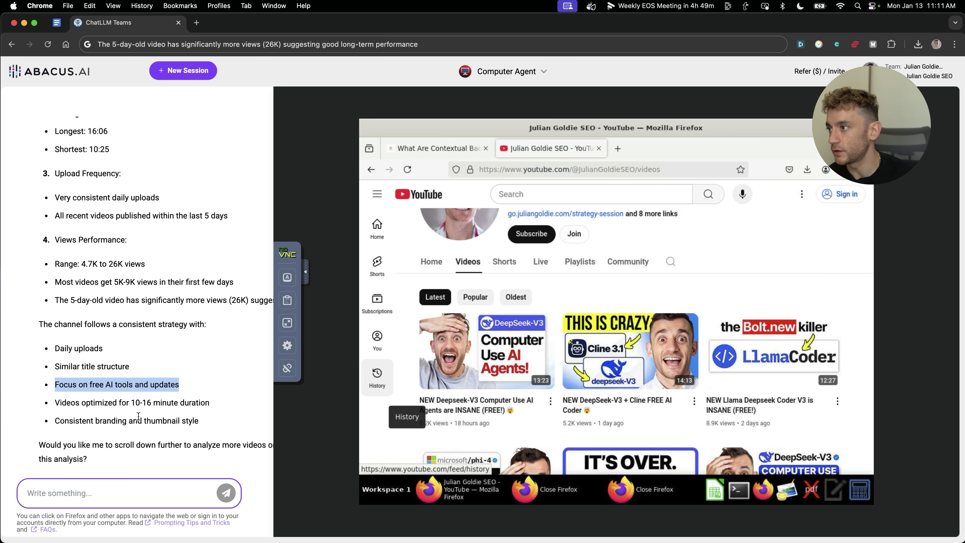
triple_click(135, 403)
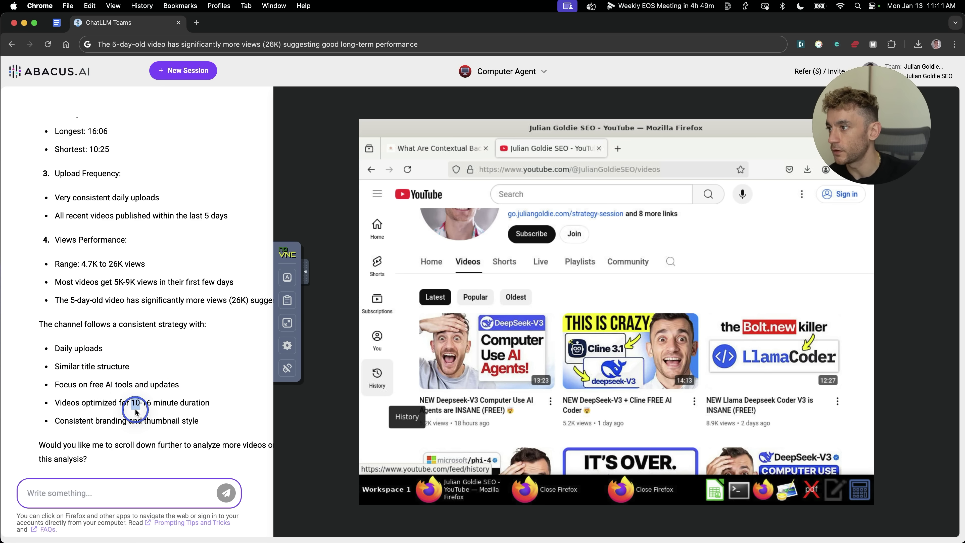
triple_click(148, 419)
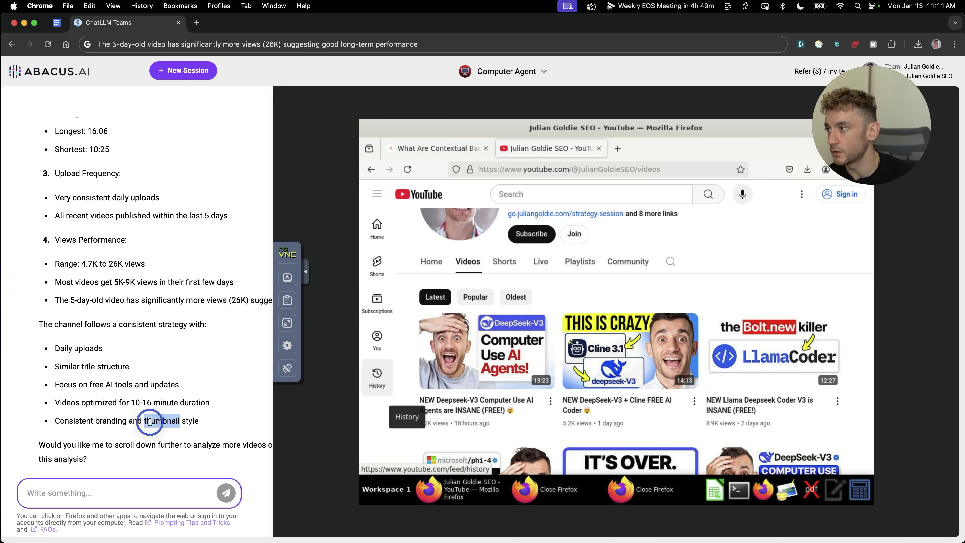
left_click(190, 422)
scroll(190, 422, "up", 3)
scroll(190, 422, "down", 3)
scroll(162, 385, "up", 10)
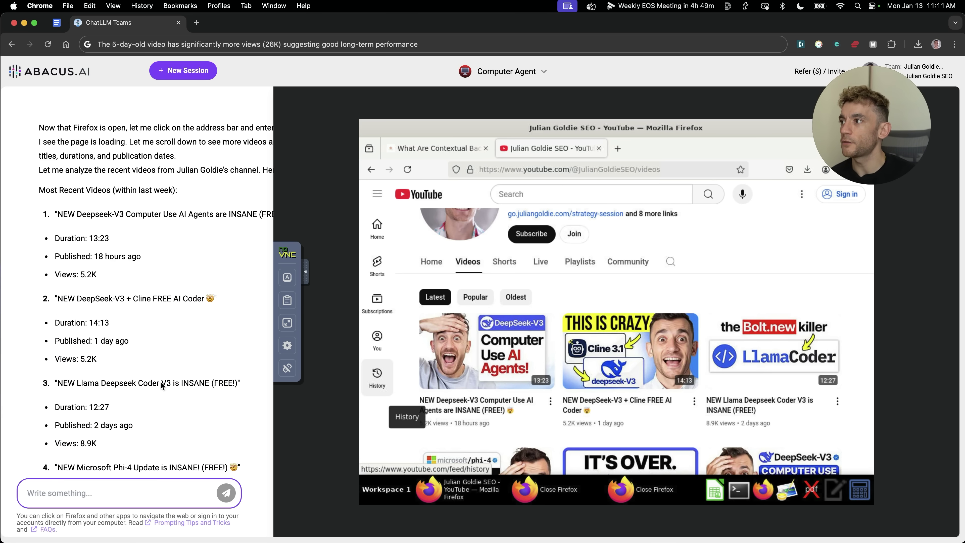
scroll(151, 373, "up", 5)
scroll(150, 371, "down", 15)
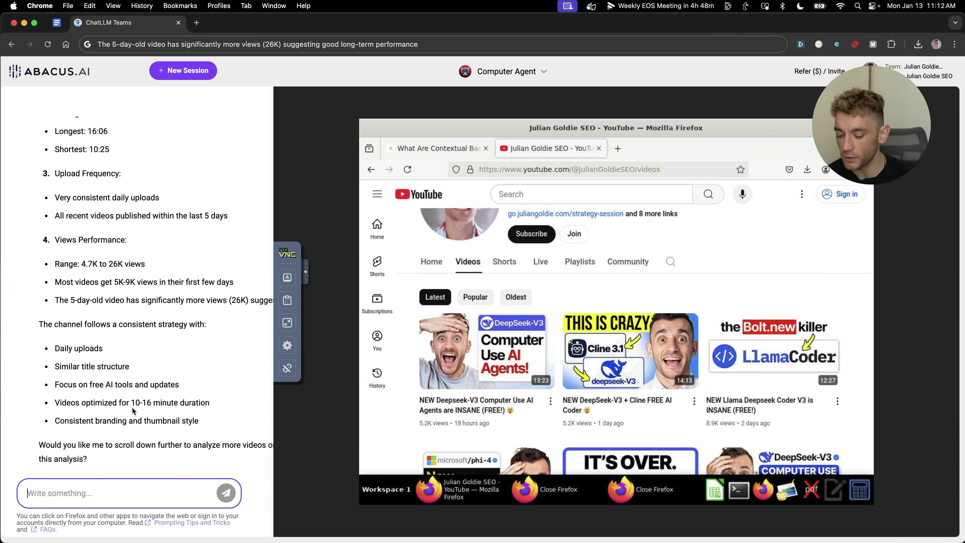
type("Go to https://llamacoder.together.ai/ > Build an SEO Cost Calculator > Download the code > Open in HTML file")
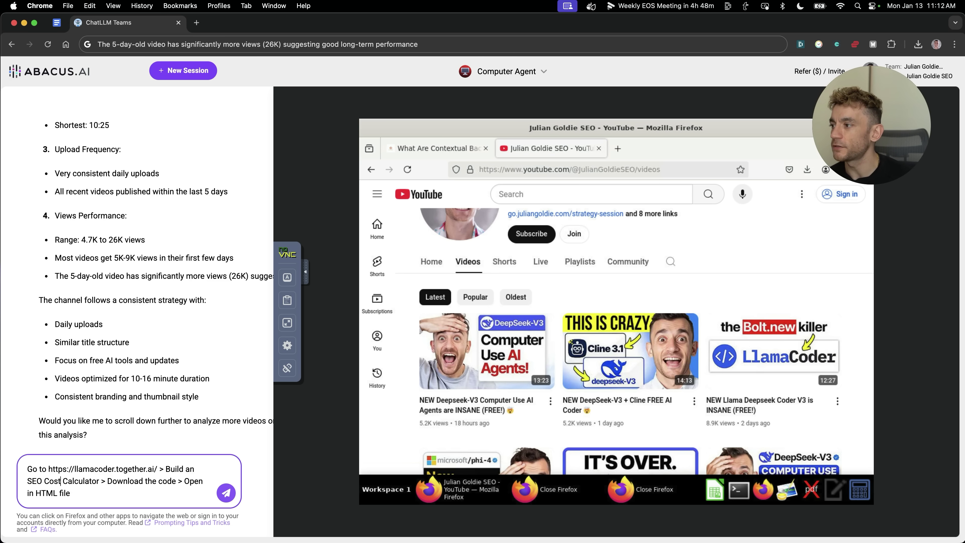
- Replace the prompt's 'Open in HTML file' ending with 'Return back the code from the tool. Be patient + be prepared to wati'
key("super+a")
key("Right")
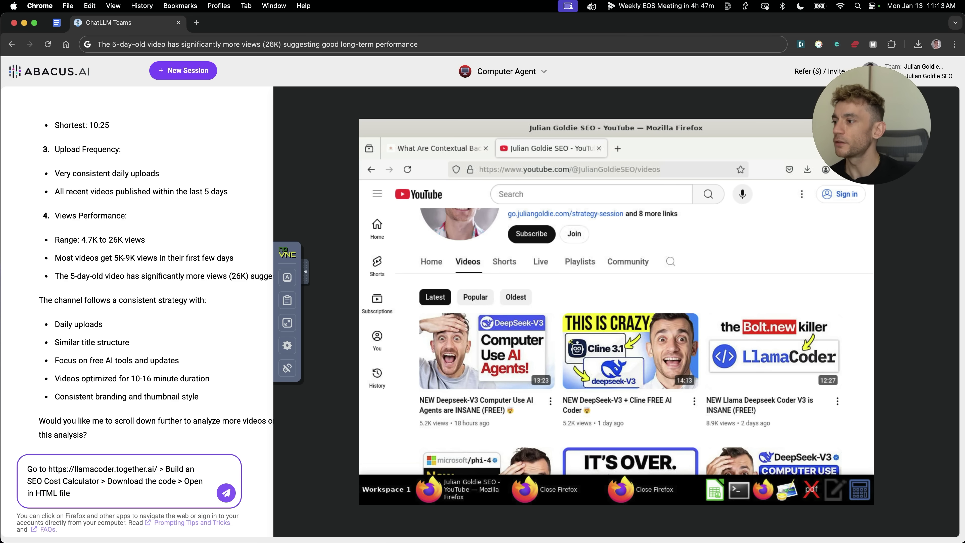
key("super+a")
key("Right")
key("BackSpace")
key("BackSpace")
key("BackSpace")
key("BackSpace")
key("BackSpace")
key("BackSpace")
key("BackSpace")
key("BackSpace")
key("BackSpace")
key("BackSpace")
key("BackSpace")
key("BackSpace")
key("BackSpace")
key("BackSpace")
key("BackSpace")
key("BackSpace")
key("BackSpace")
type("Return ")
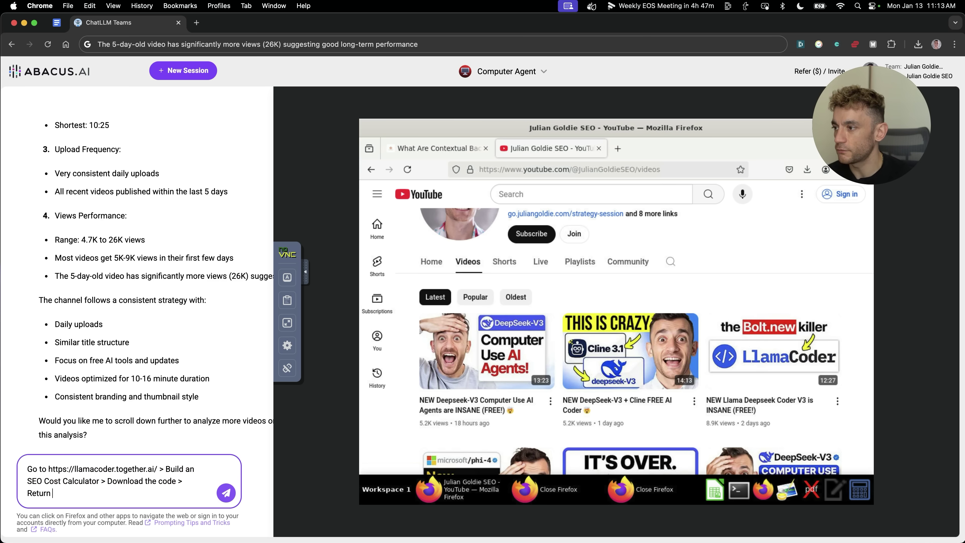
type("back the code f")
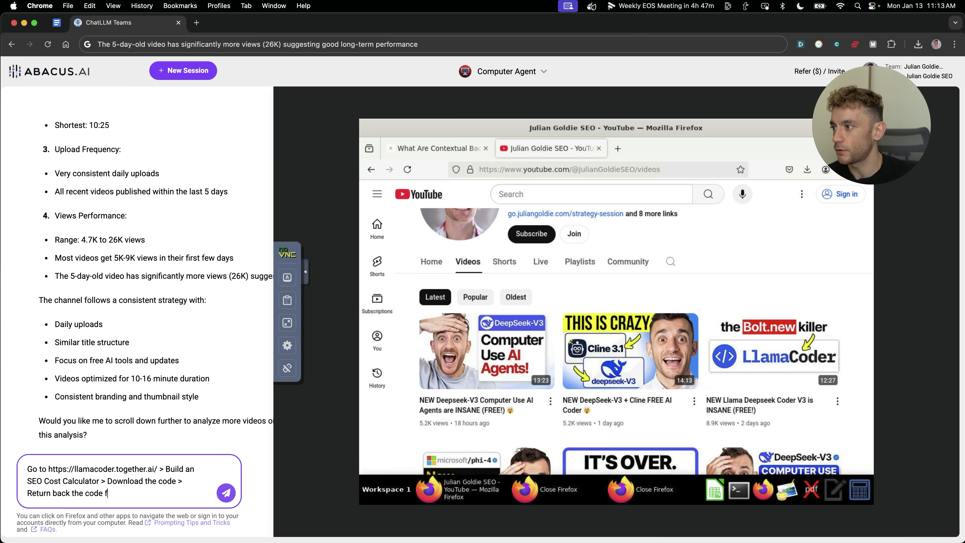
type("rom the tool. Be pat")
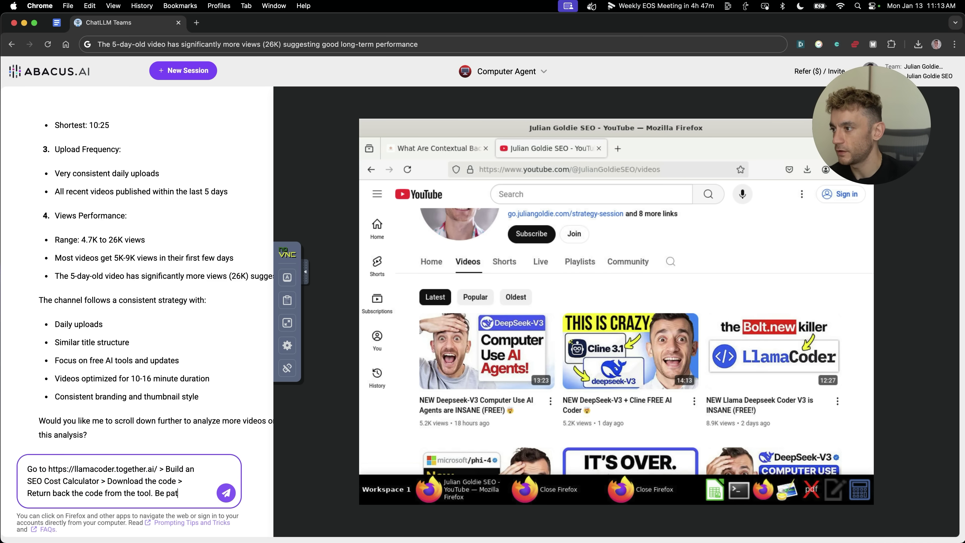
type("ient + be prepared to wati")
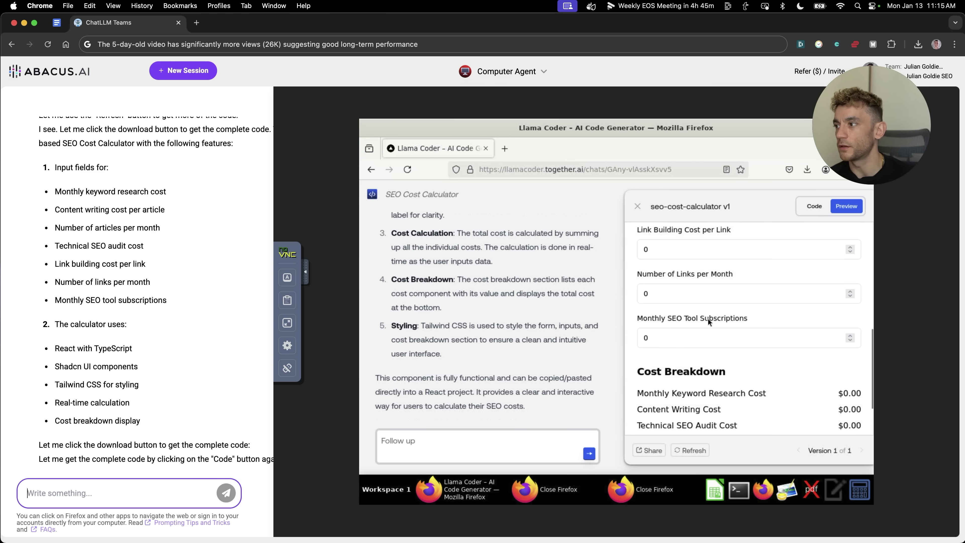
- Ask the agent 'Give me the code' to get the SEO calculator's code
type("Give me the code")
key("Return")
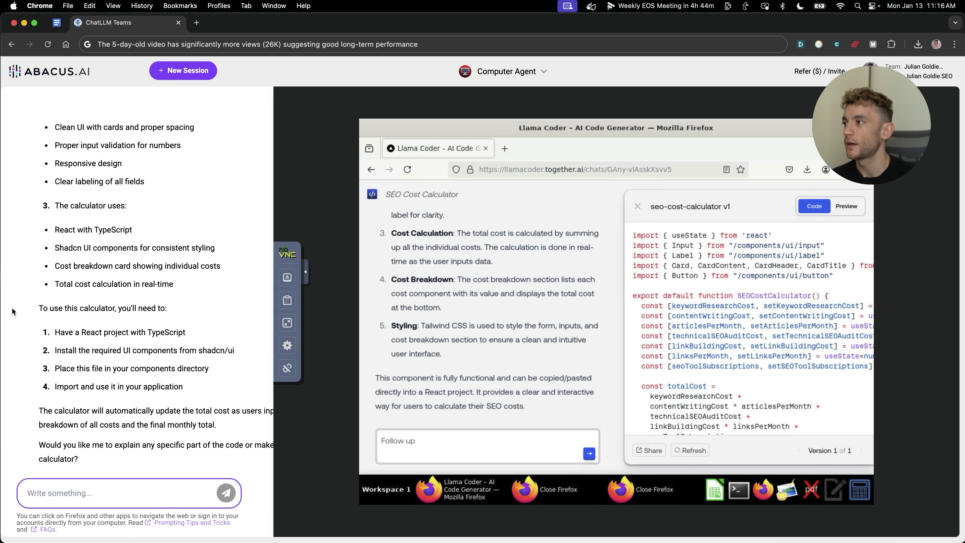
left_click_drag(38, 307, 184, 387)
left_click(88, 330)
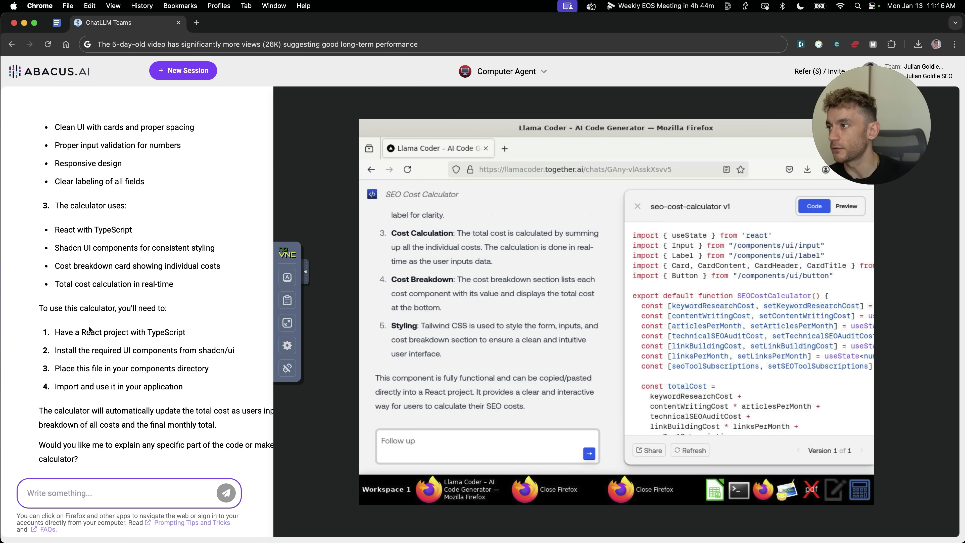
left_click_drag(38, 307, 205, 308)
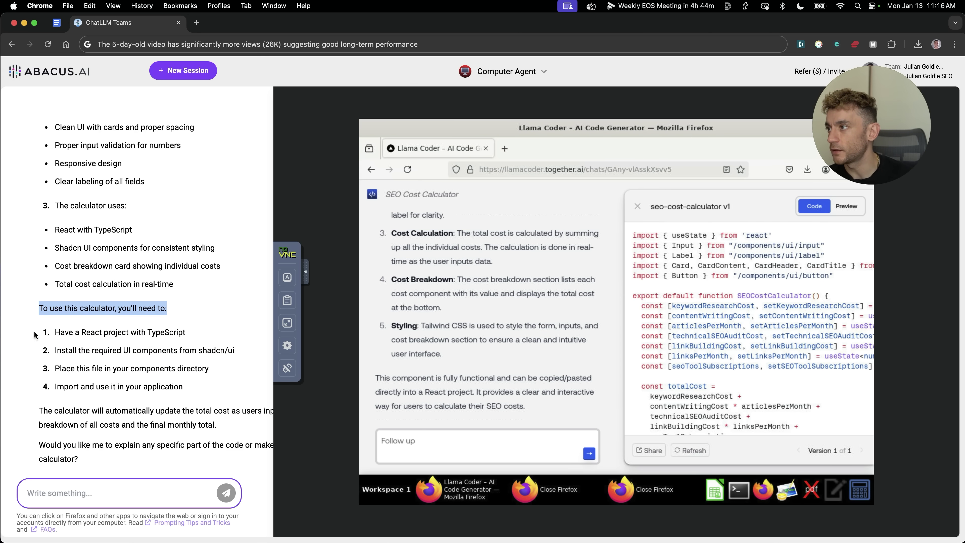
left_click_drag(55, 332, 227, 391)
left_click(181, 384)
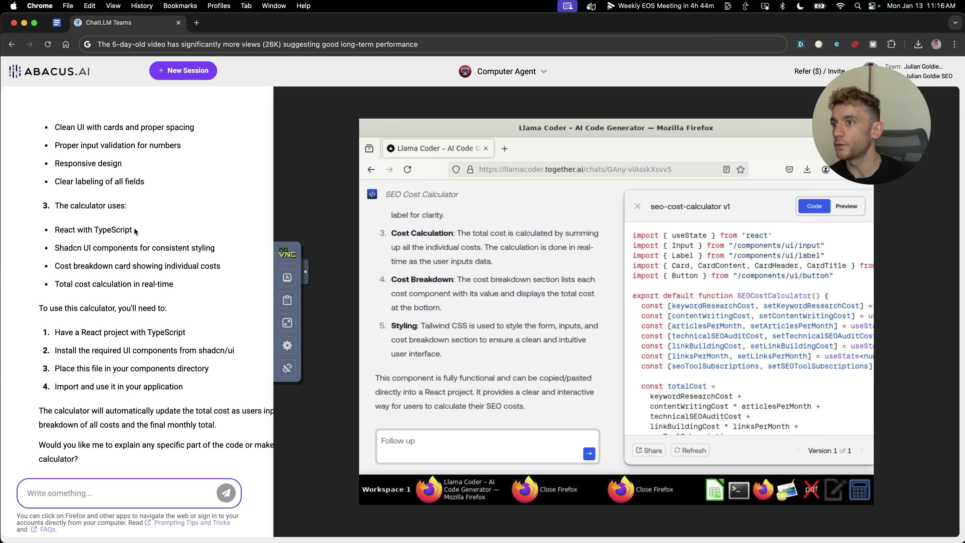
scroll(135, 231, "up", 8)
scroll(133, 247, "down", 8)
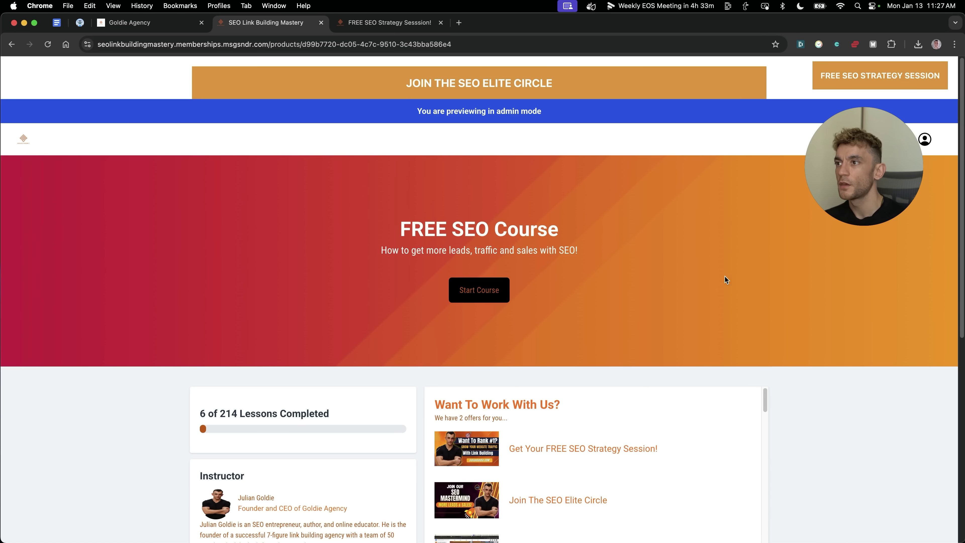
- Scroll down through the course's lesson list
scroll(720, 270, "down", 1)
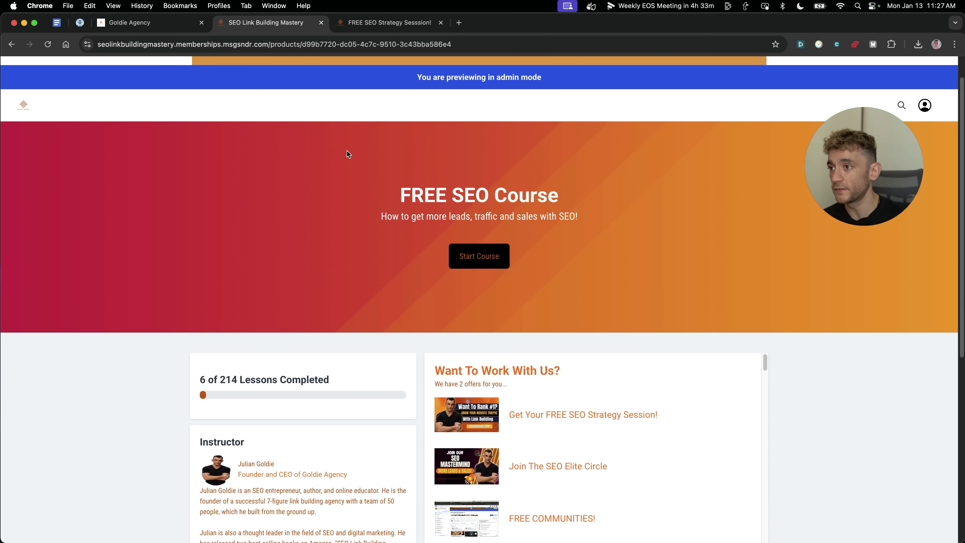
scroll(577, 222, "down", 1)
scroll(722, 247, "down", 5)
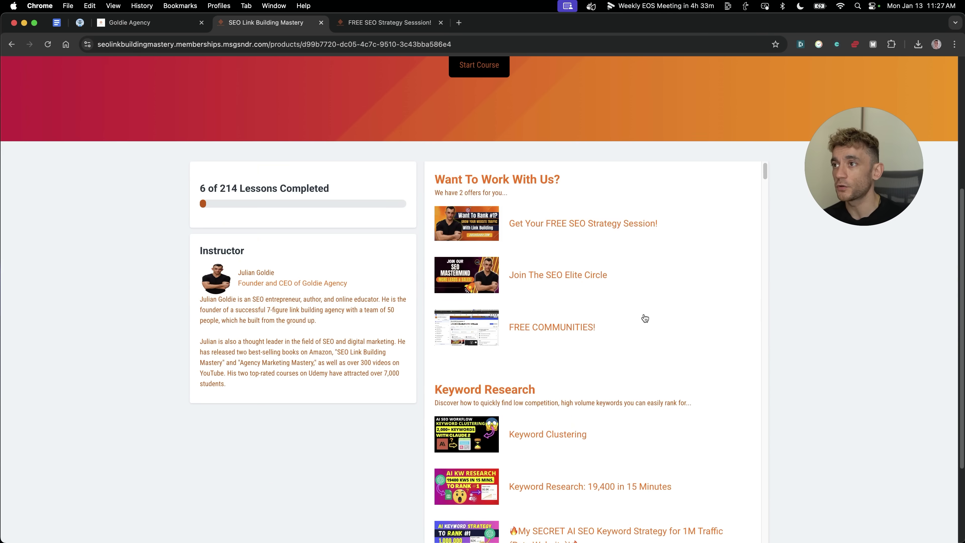
scroll(642, 316, "down", 7)
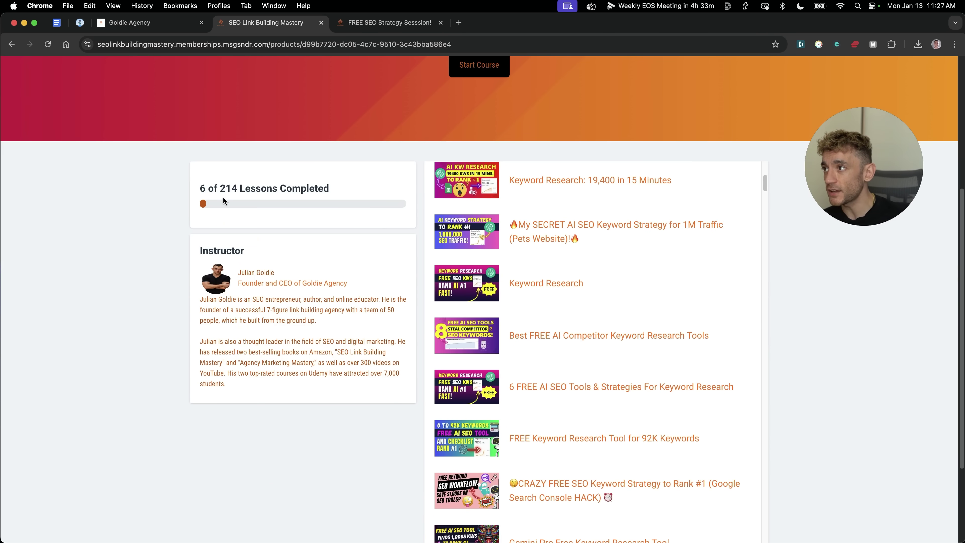
left_click_drag(215, 188, 360, 189)
scroll(669, 280, "down", 2)
scroll(669, 280, "down", 10)
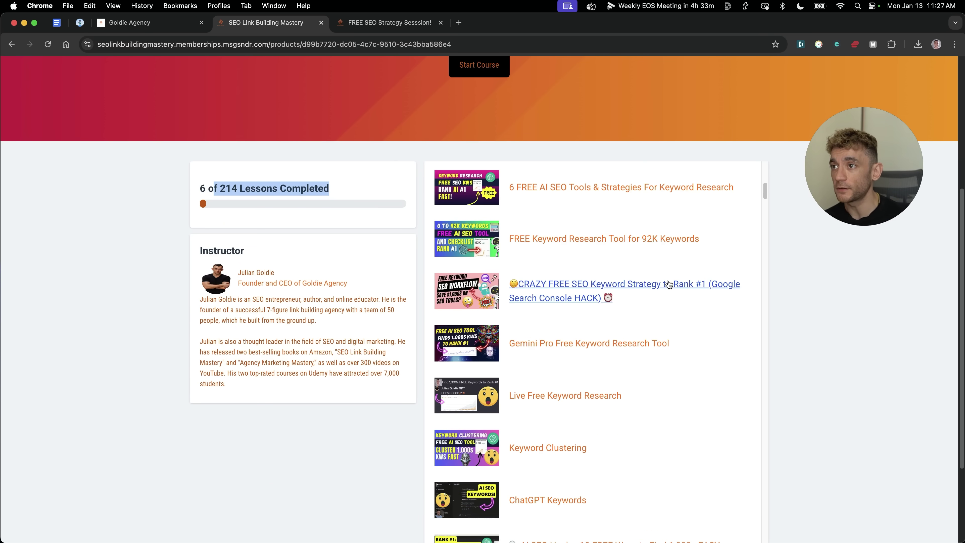
scroll(665, 293, "down", 16)
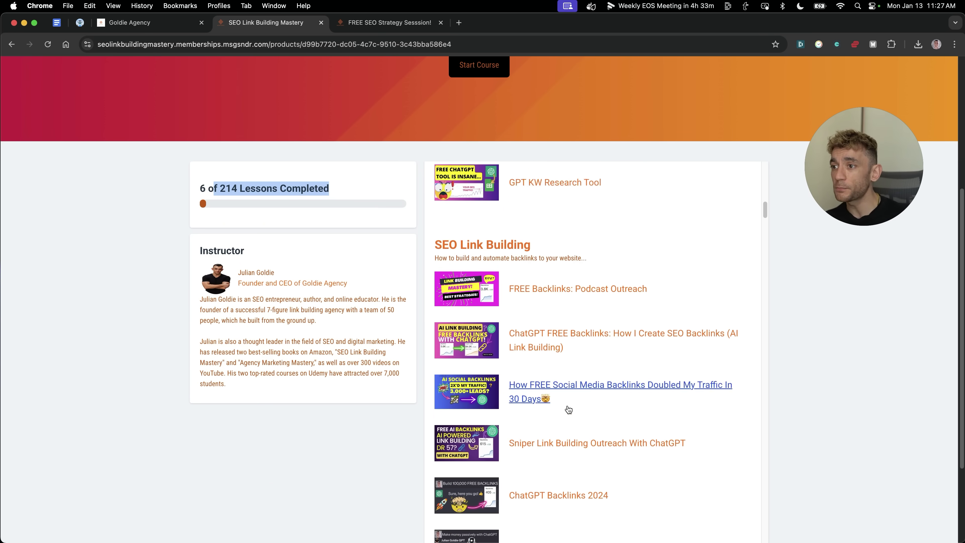
scroll(566, 414, "down", 20)
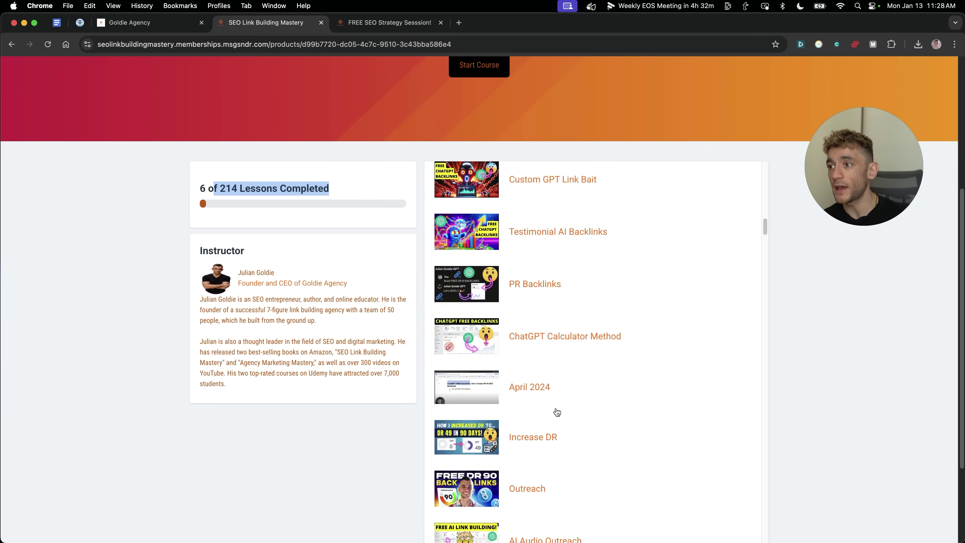
scroll(527, 392, "down", 20)
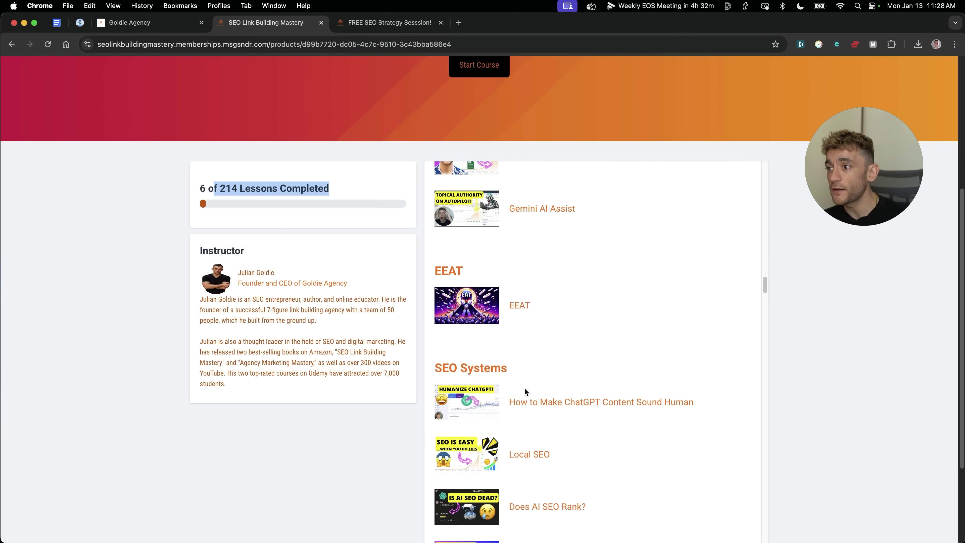
- Search the page for 'ai agents' to reach the AI Agents lessons, then bring up the strategy session tab
key("super+f")
type("ai agents")
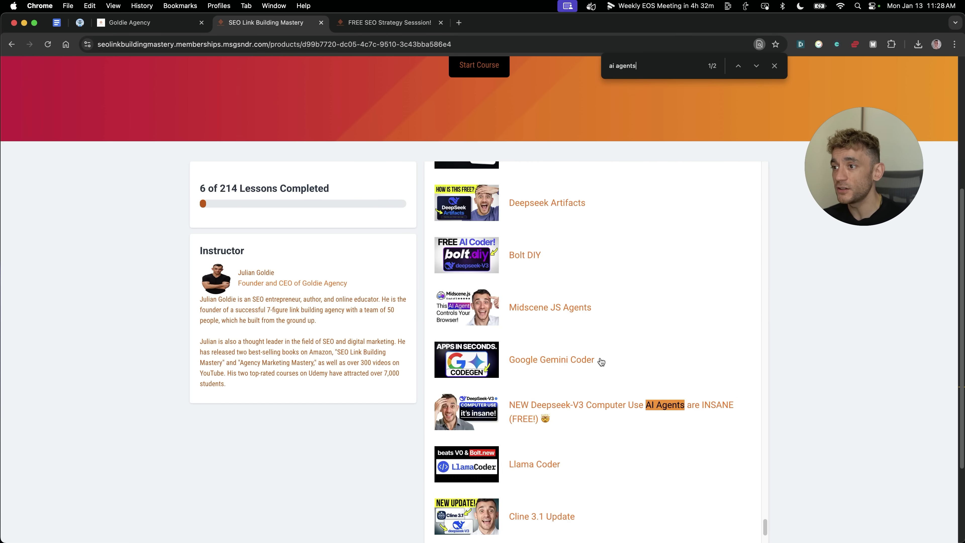
key("Return")
key("Escape")
scroll(608, 411, "down", 9)
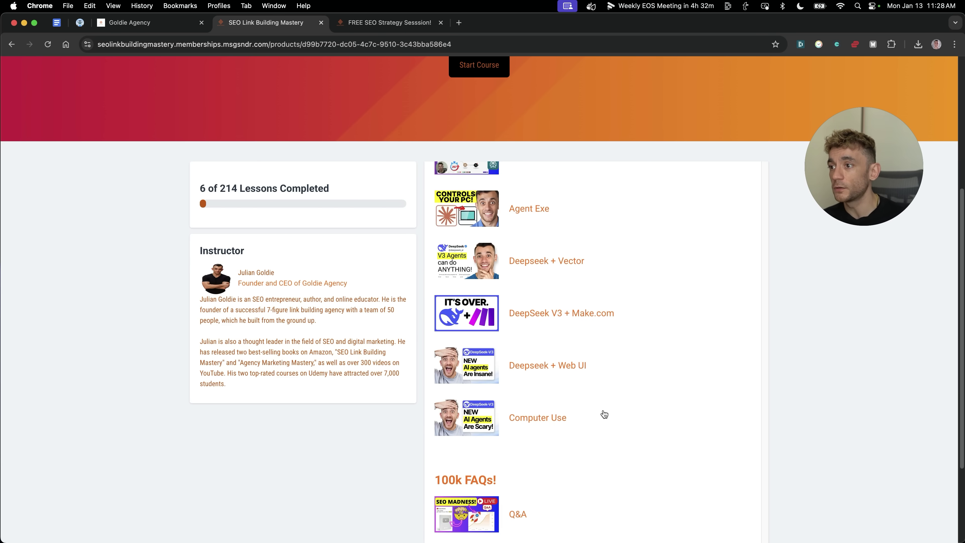
left_click(347, 27)
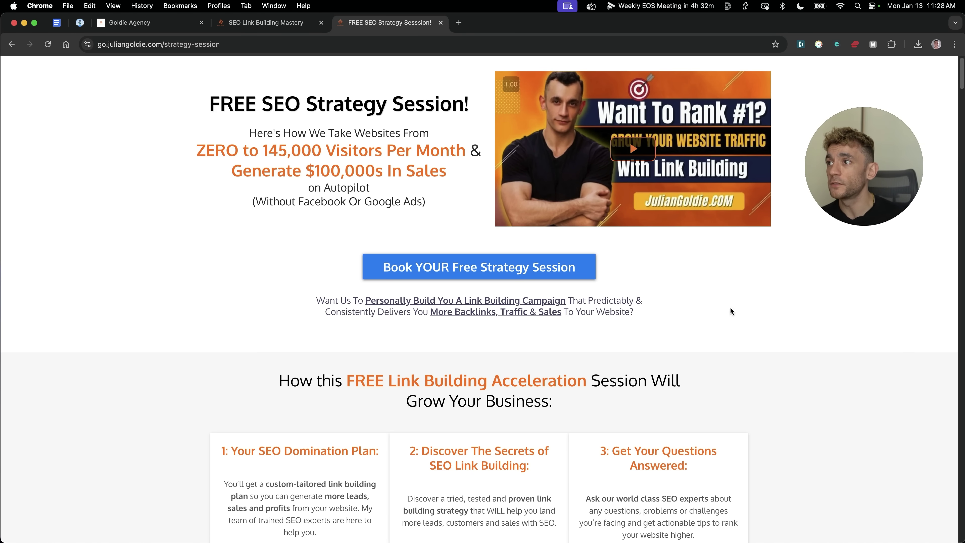
- Scroll the strategy session page to the six benefits of the free Link Building Acceleration Session
scroll(750, 347, "down", 1)
scroll(754, 357, "down", 10)
scroll(759, 363, "up", 3)
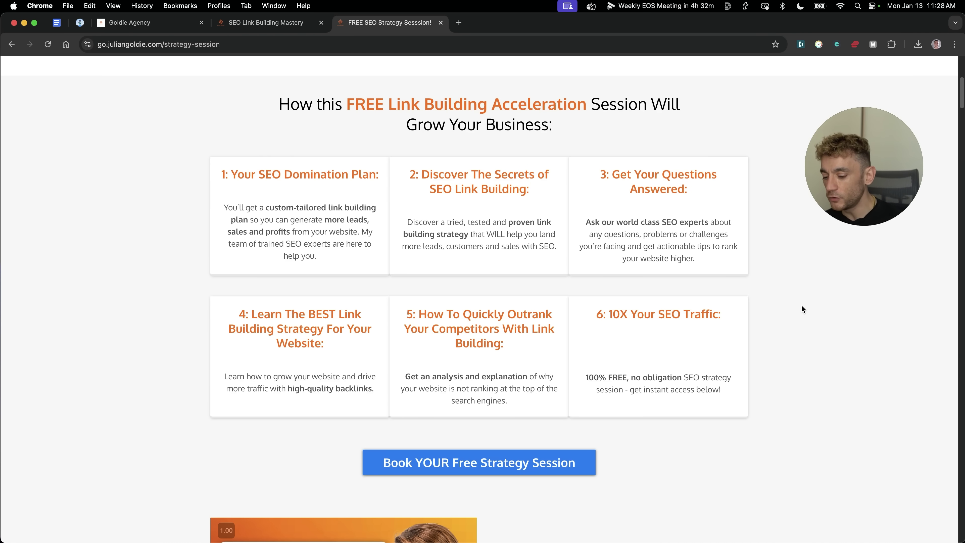
scroll(719, 307, "up", 7)
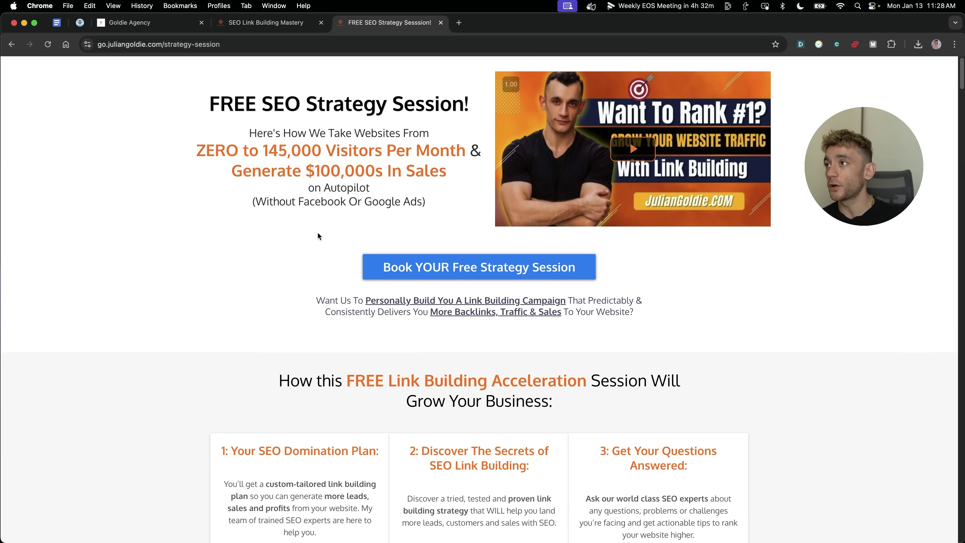
scroll(276, 246, "down", 7)
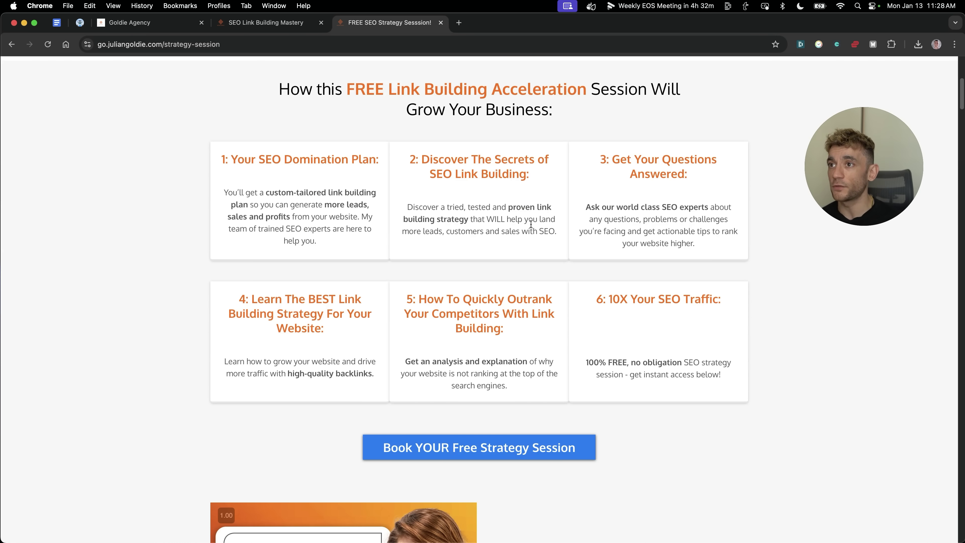